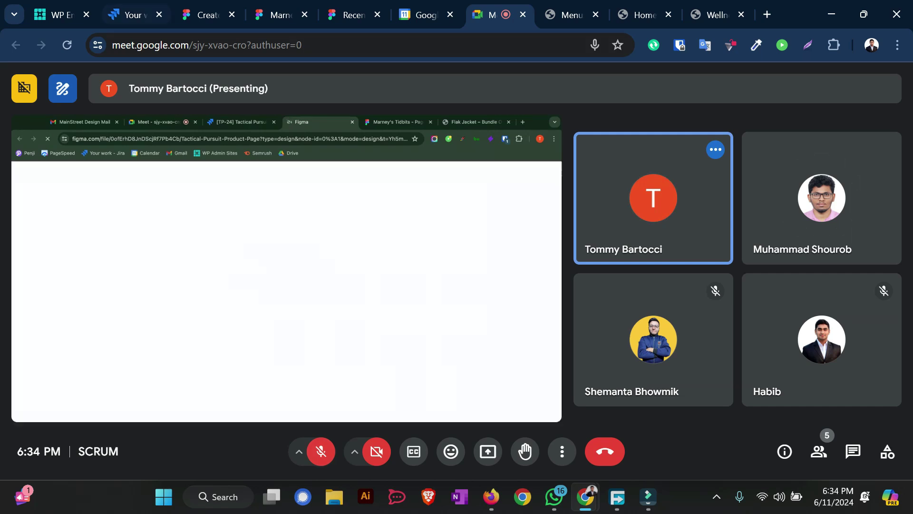
Step: Switch to Jira, refresh the Your work page and open the assigned Resources Page issue, CCL-2
click(135, 15)
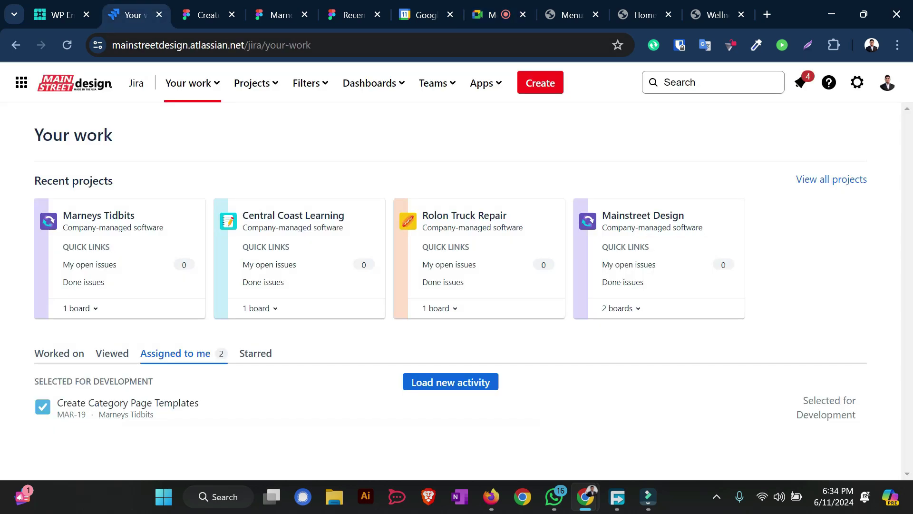
click(67, 45)
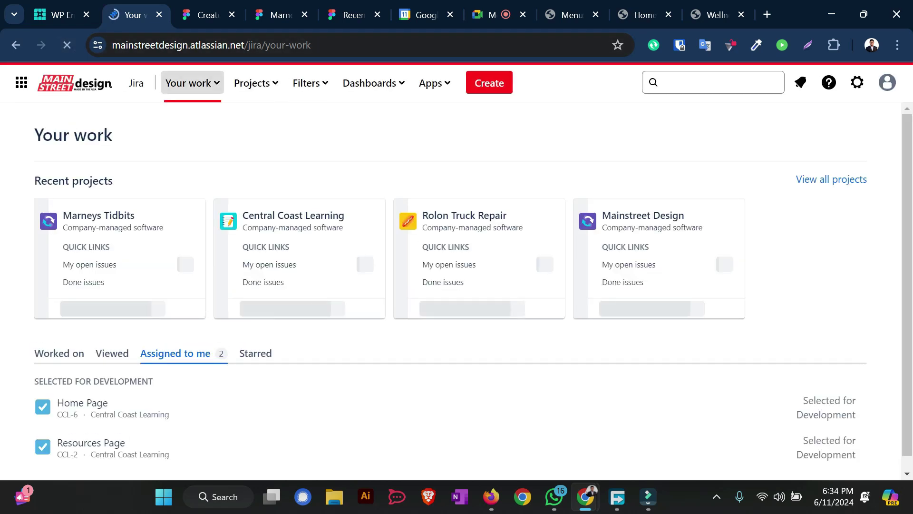
click(192, 83)
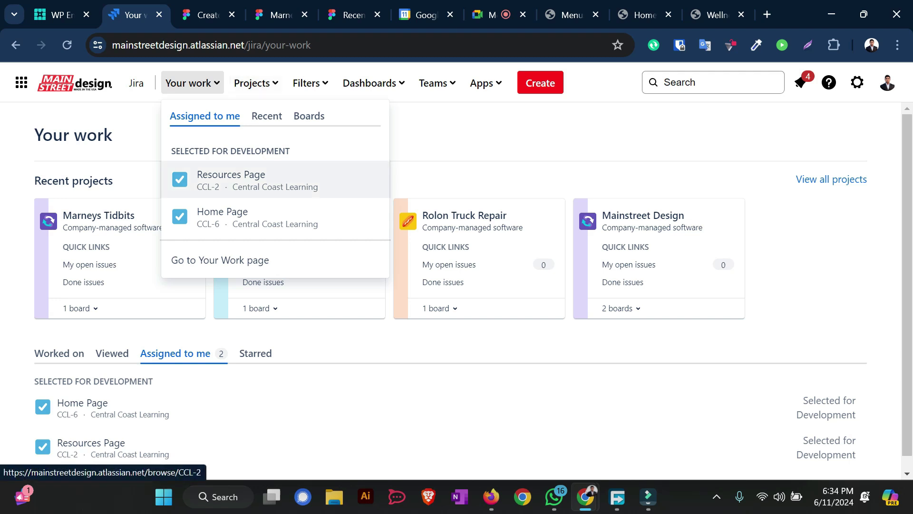
click(257, 181)
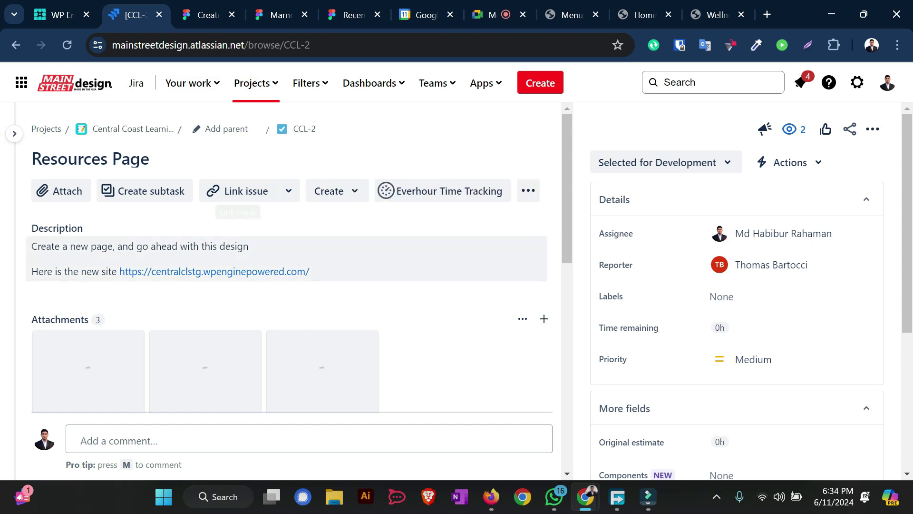
Step: Review the issue's description, linked Figma design and the attachments image-20240611-122702.png and image-20240610-122837.png
scroll(323, 253, down, 3)
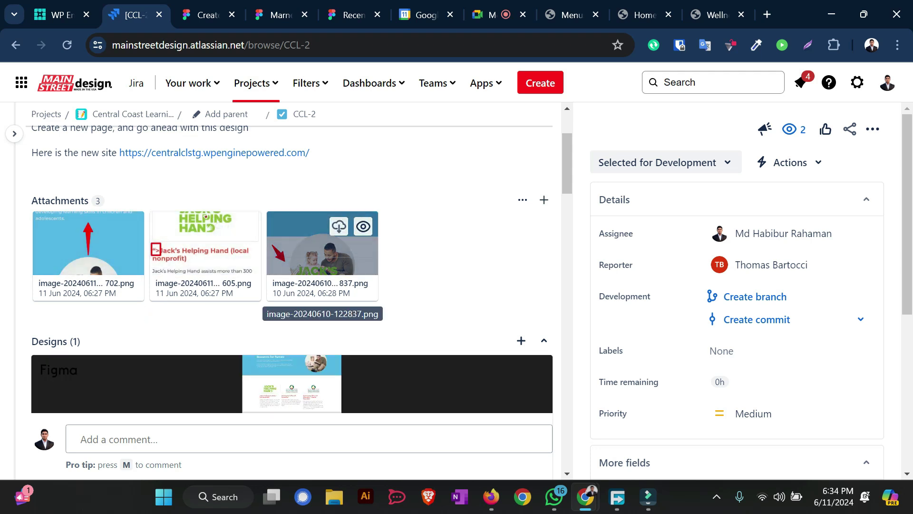
scroll(323, 247, down, 2)
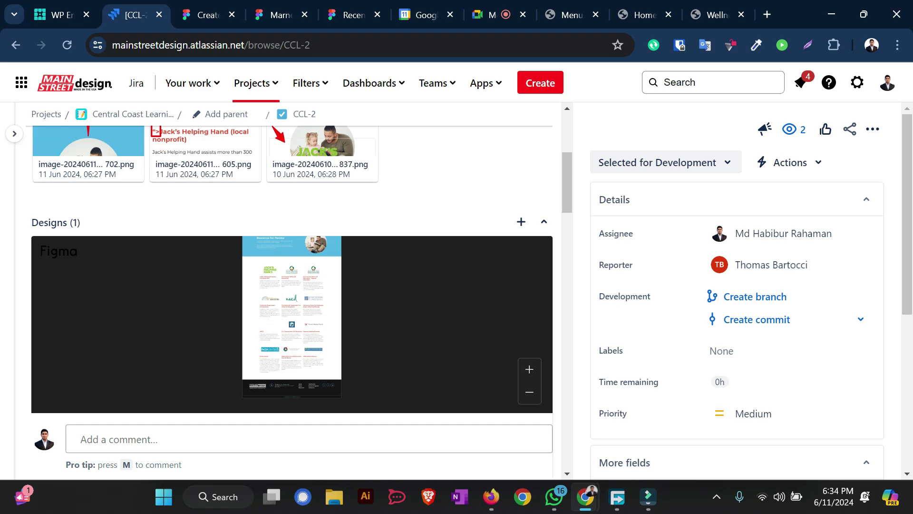
scroll(291, 266, up, 4)
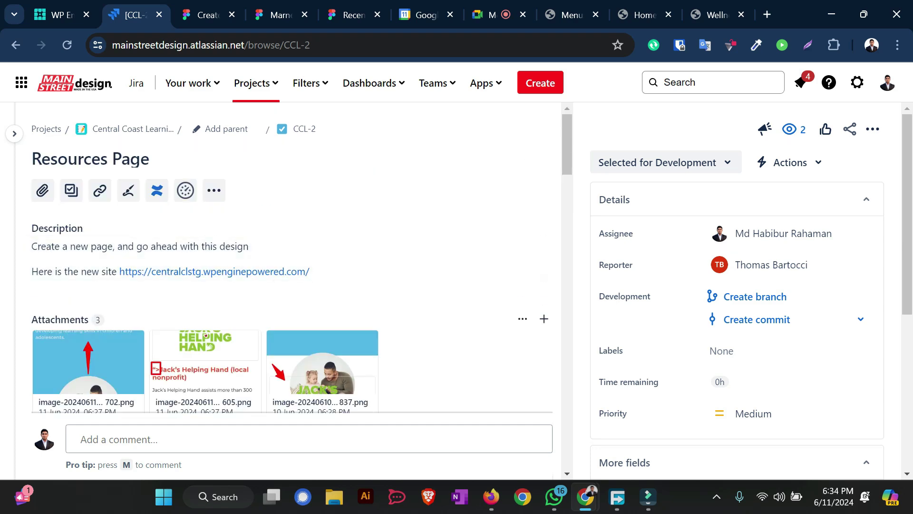
scroll(205, 247, down, 2)
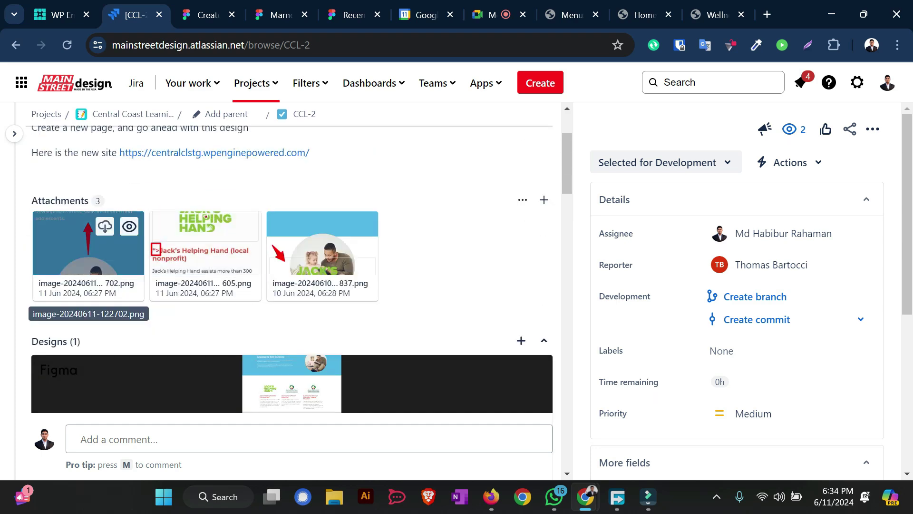
click(89, 242)
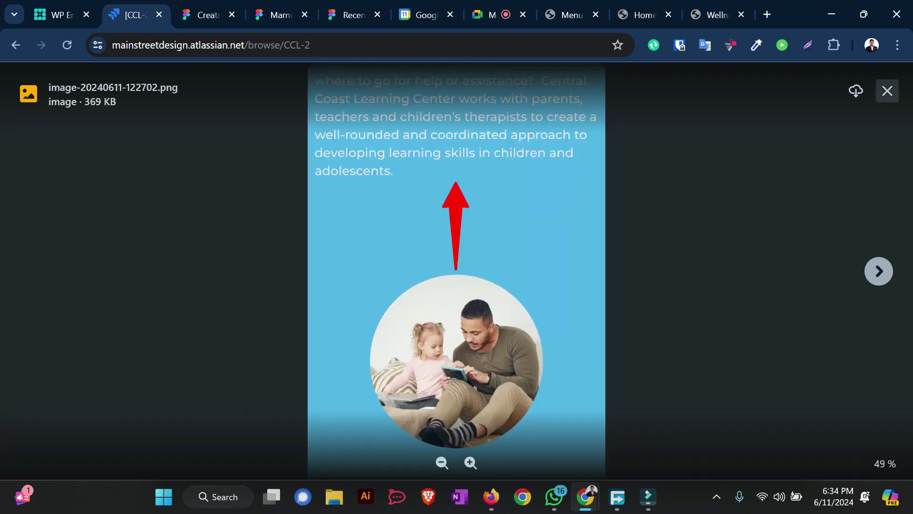
click(888, 90)
click(304, 257)
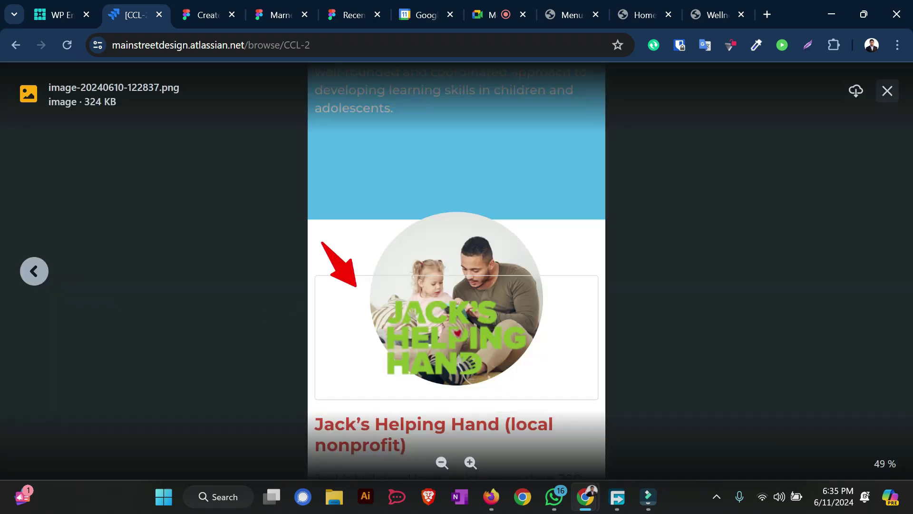
click(887, 90)
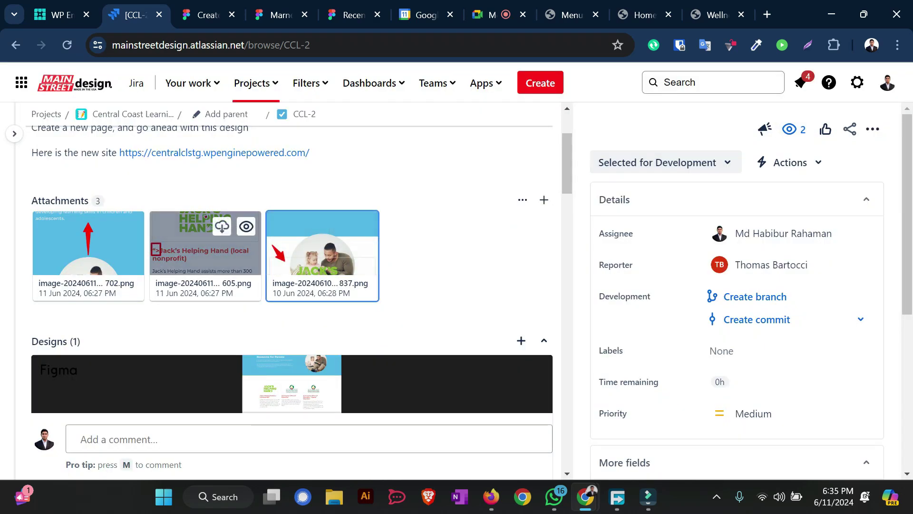
scroll(362, 266, down, 4)
scroll(362, 266, up, 6)
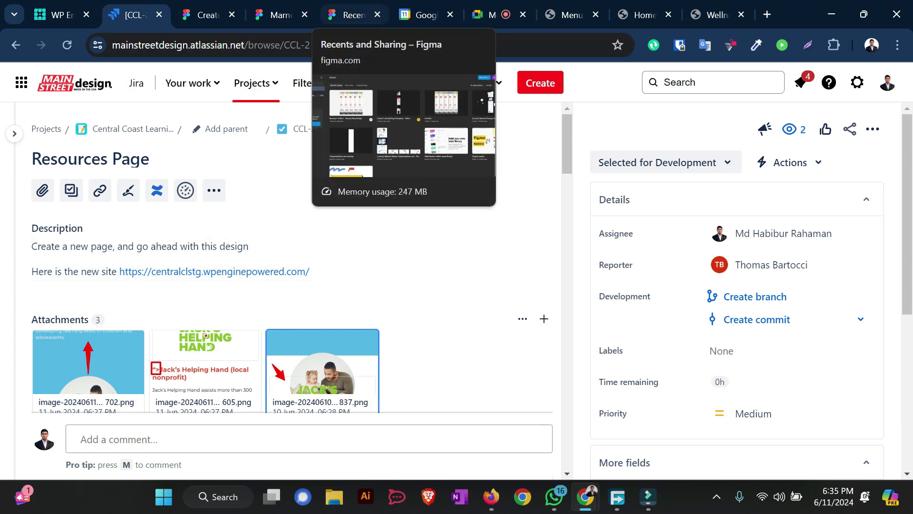
Step: Open the staging site centralclstg.wpenginepowered.com in a new browser tab
click(355, 15)
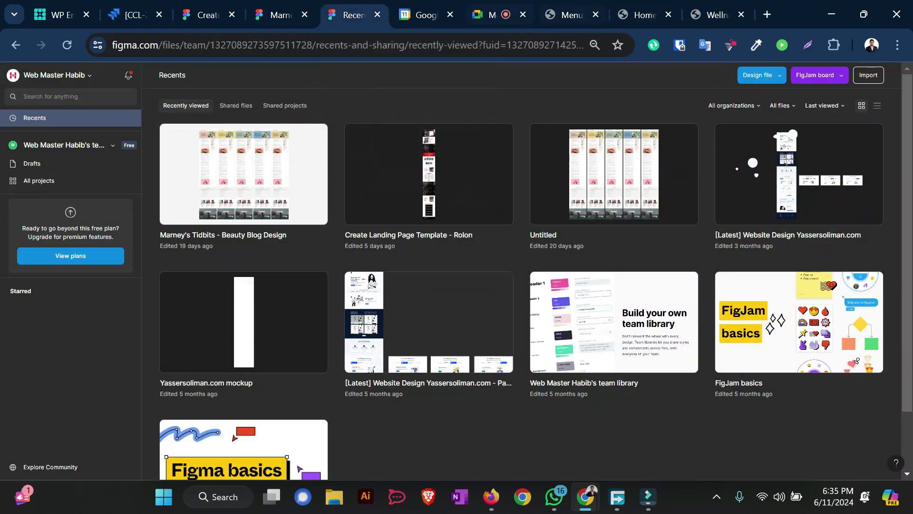
click(645, 15)
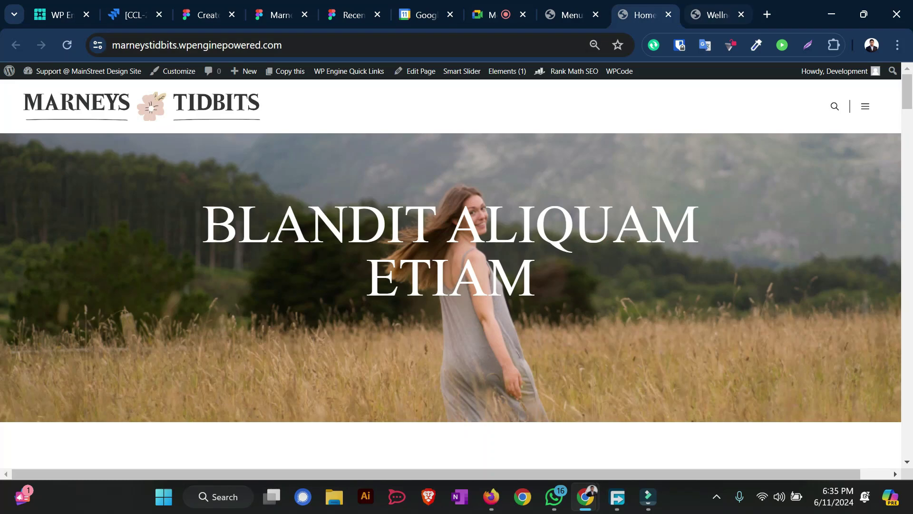
click(717, 15)
click(767, 15)
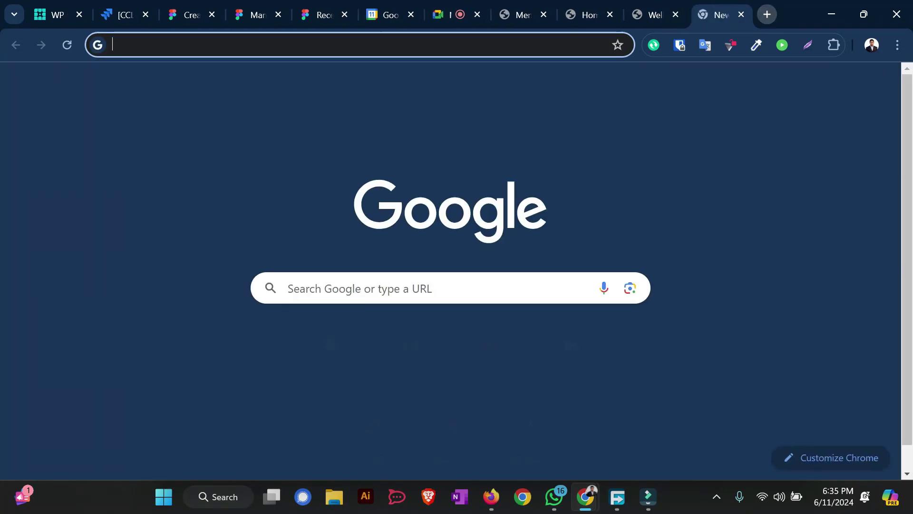
text(cent)
key(Return)
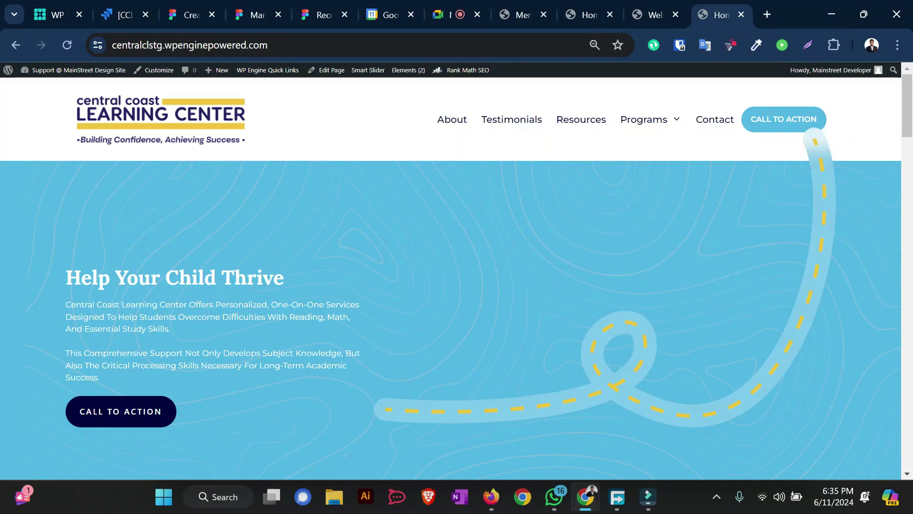
Step: Look through the staging site's home page and open its Resources page
scroll(451, 278, down, 20)
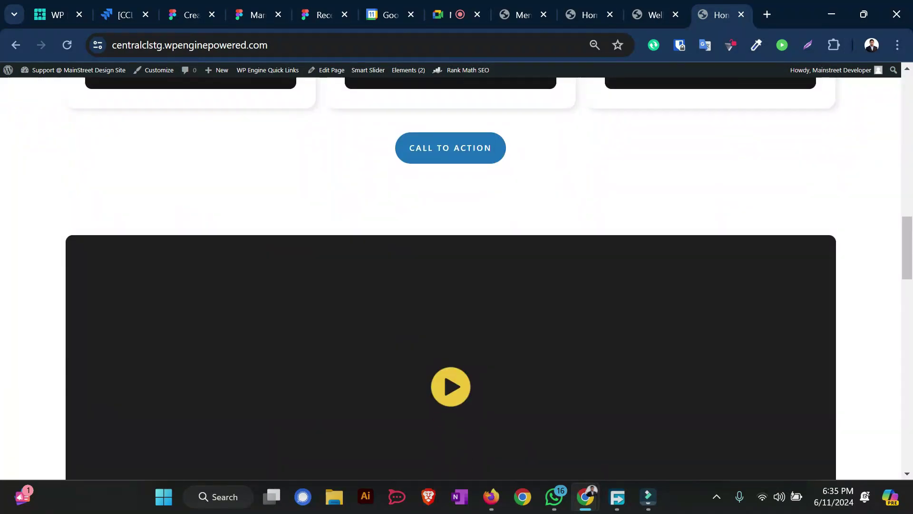
scroll(451, 278, down, 10)
scroll(451, 278, up, 20)
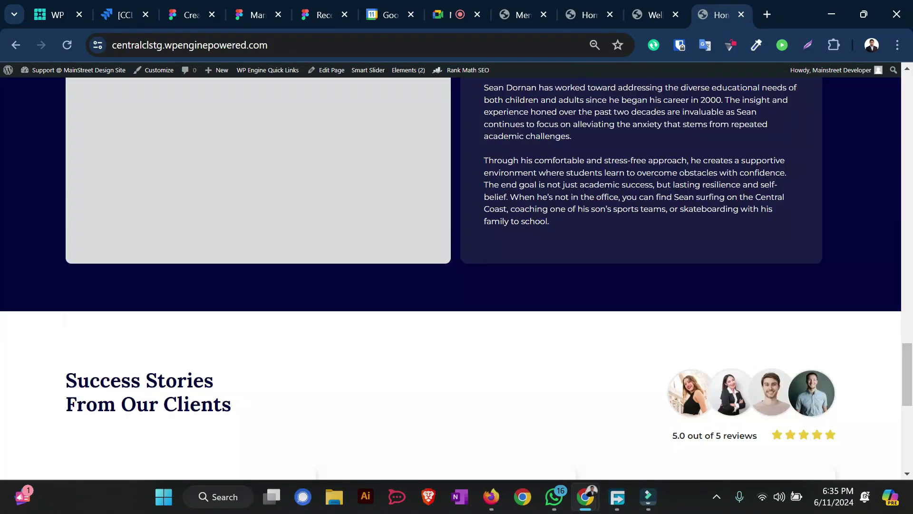
scroll(451, 279, up, 5)
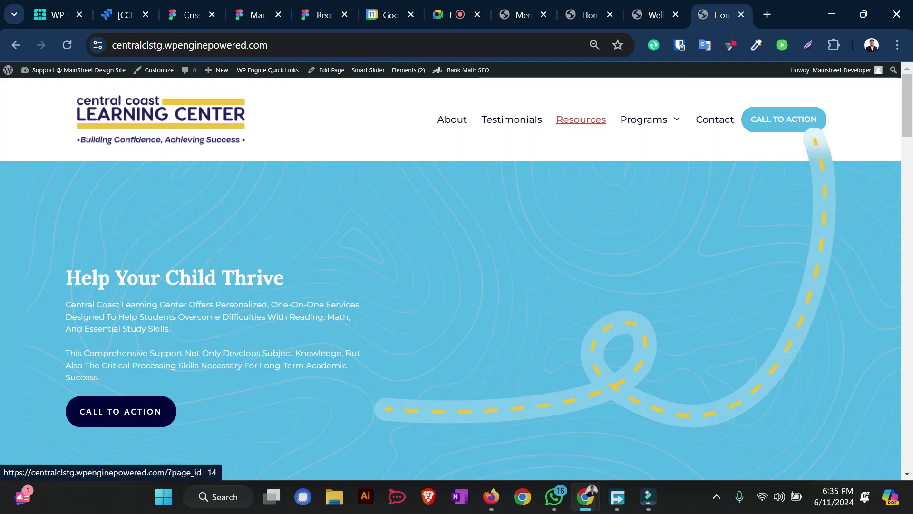
click(581, 120)
click(452, 15)
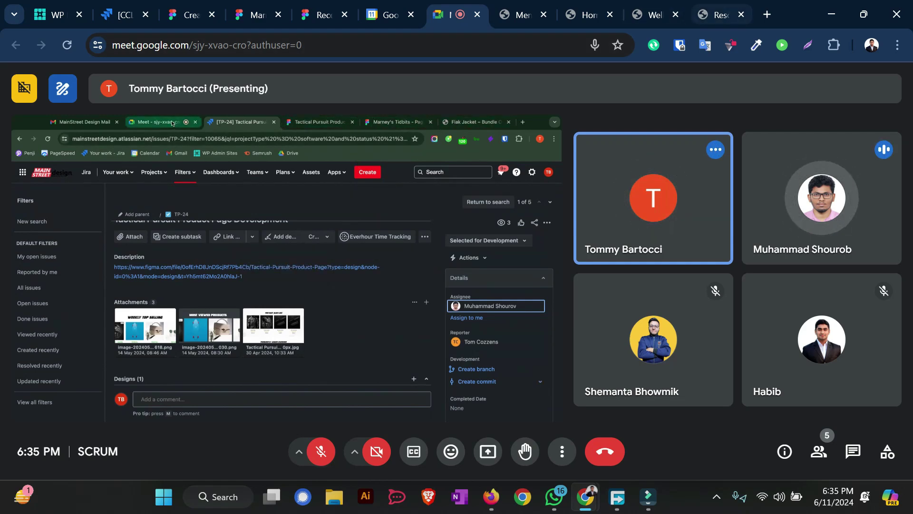
key(ctrl+9)
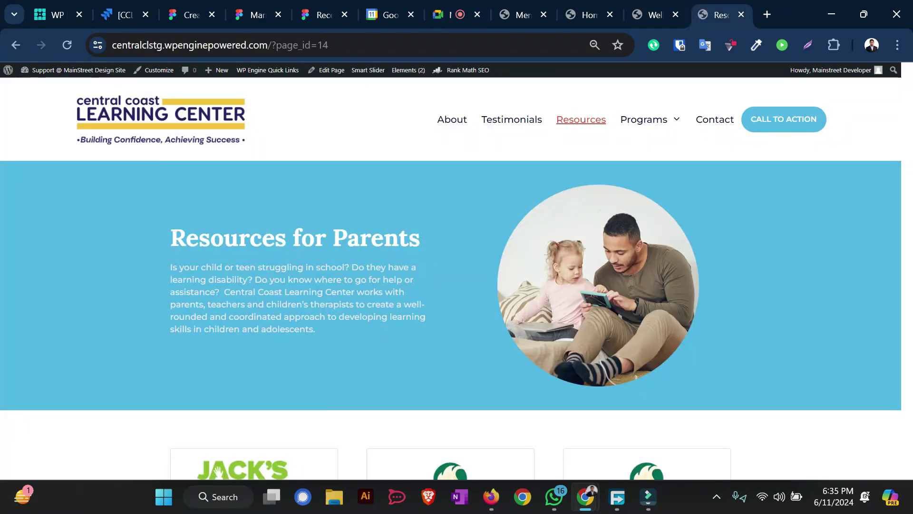
Step: Look over the Resources page and open it in the WordPress editor in a separate browser tab
scroll(451, 278, down, 8)
scroll(450, 279, up, 8)
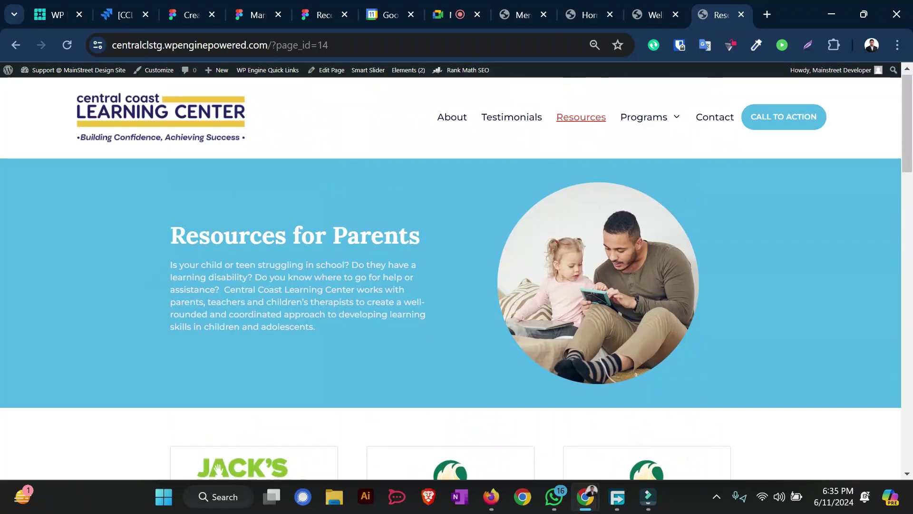
scroll(451, 279, down, 2)
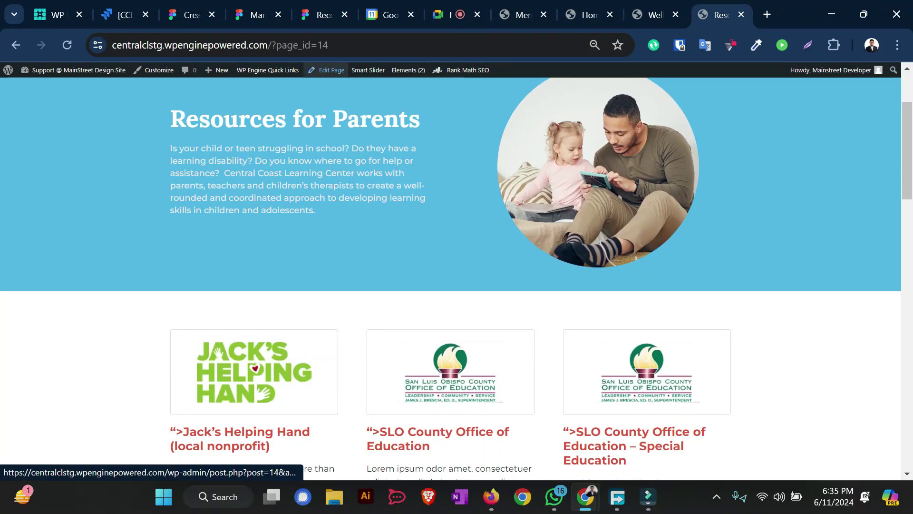
middle_click(328, 70)
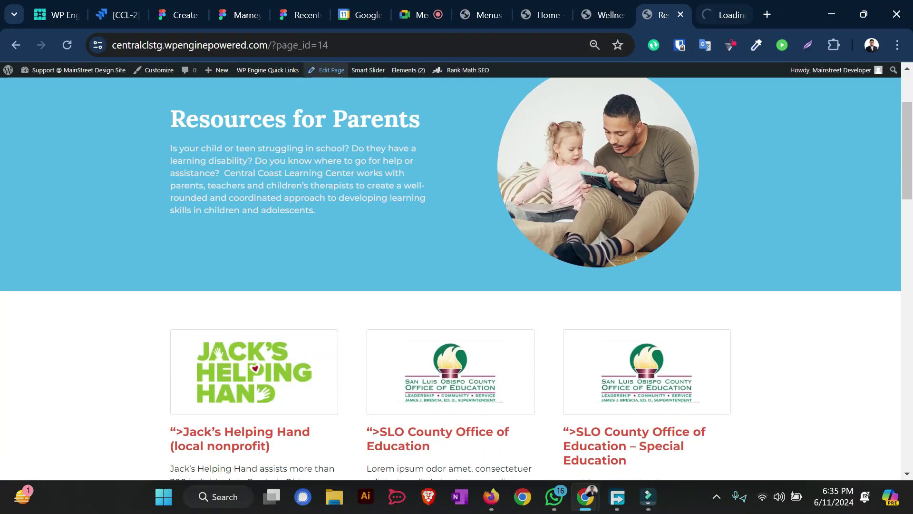
click(728, 14)
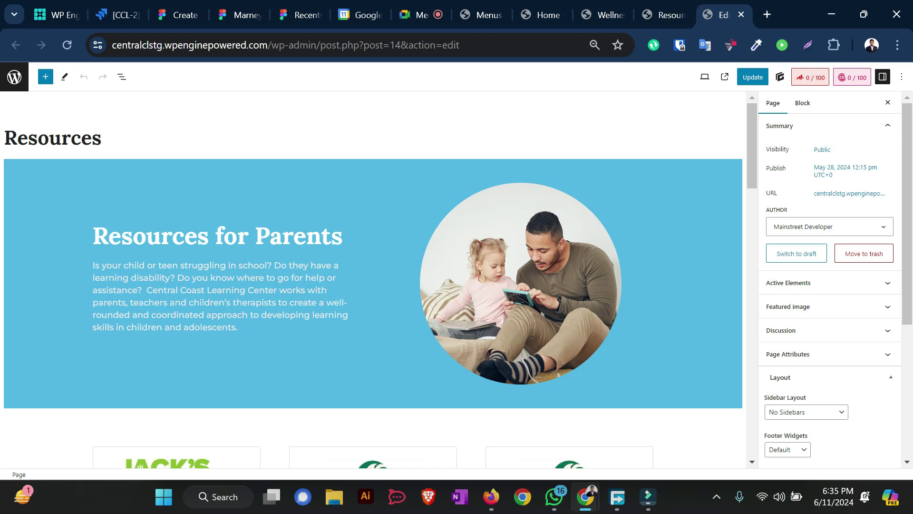
Step: Set the circular hero image's top margin to 0 px for mobile, and update the page from the desktop view
click(521, 284)
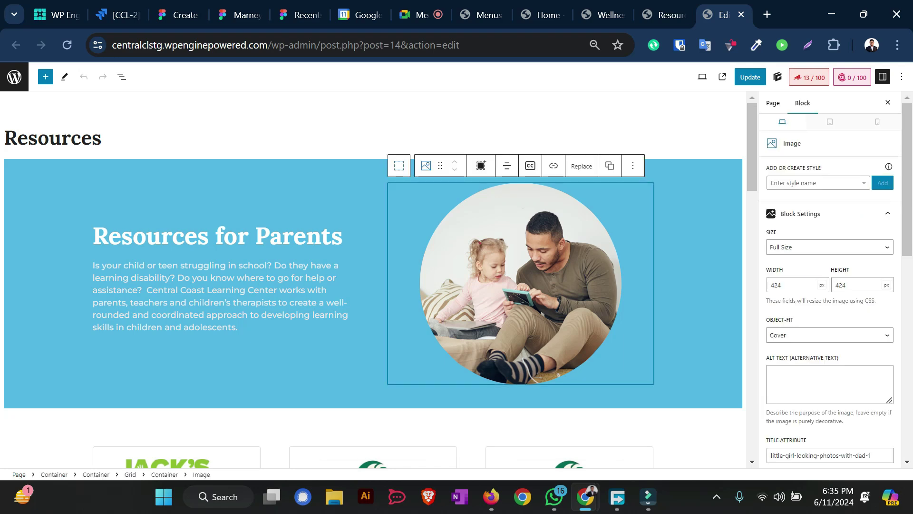
click(878, 122)
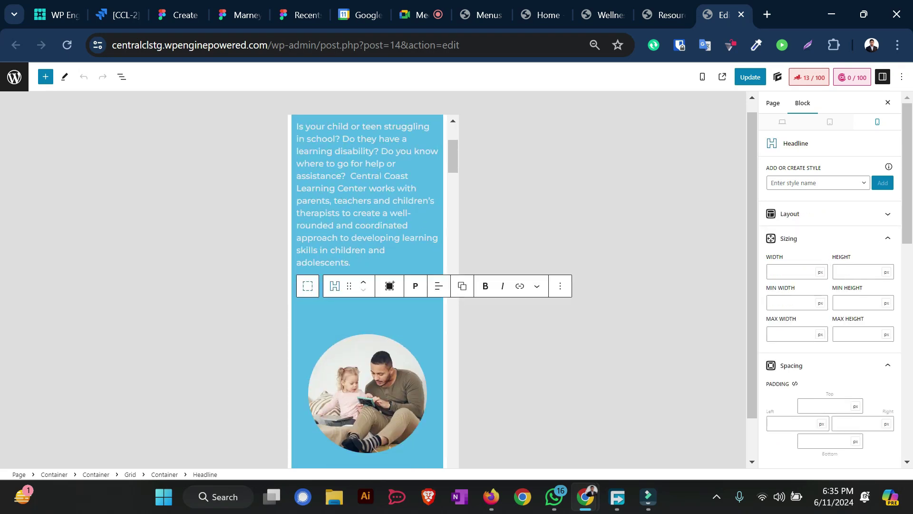
scroll(830, 286, down, 3)
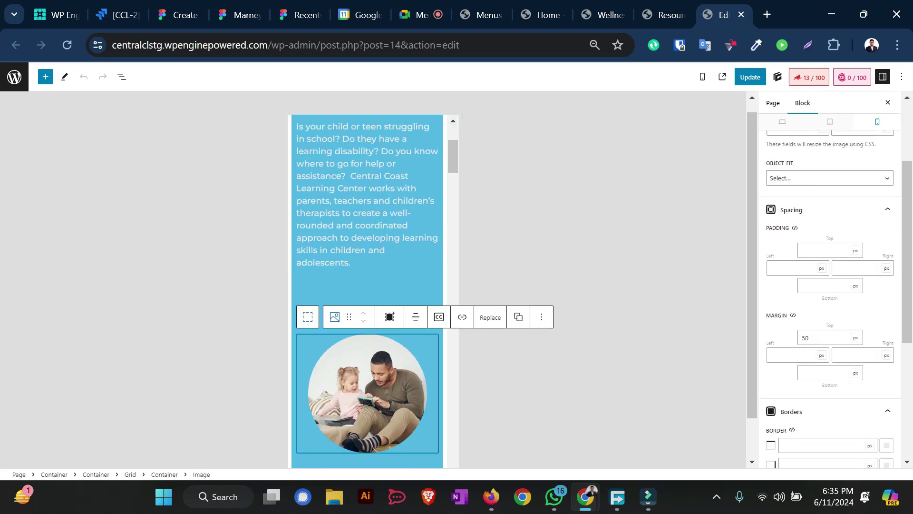
click(819, 338)
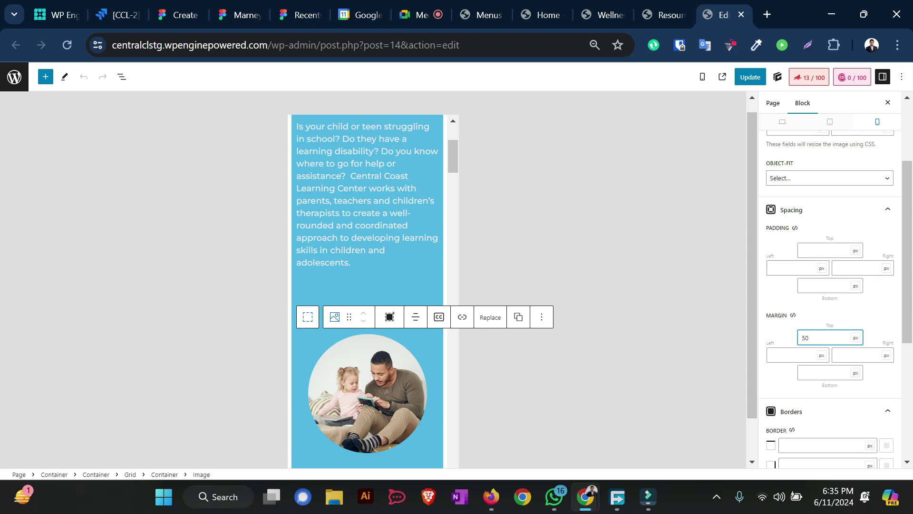
key(BackSpace)
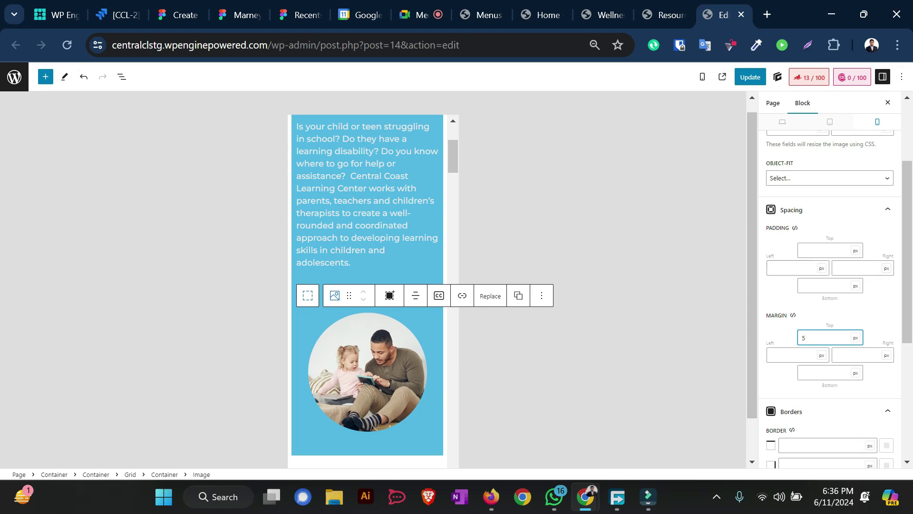
key(BackSpace)
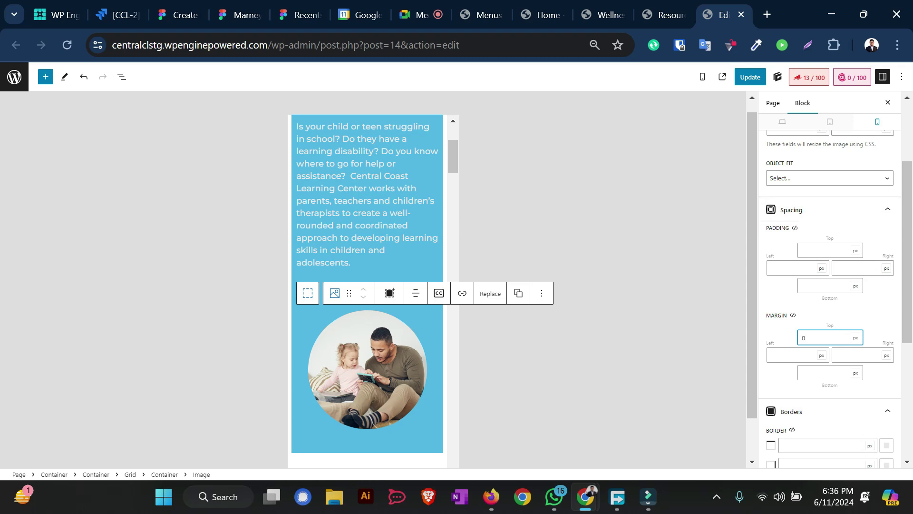
click(782, 122)
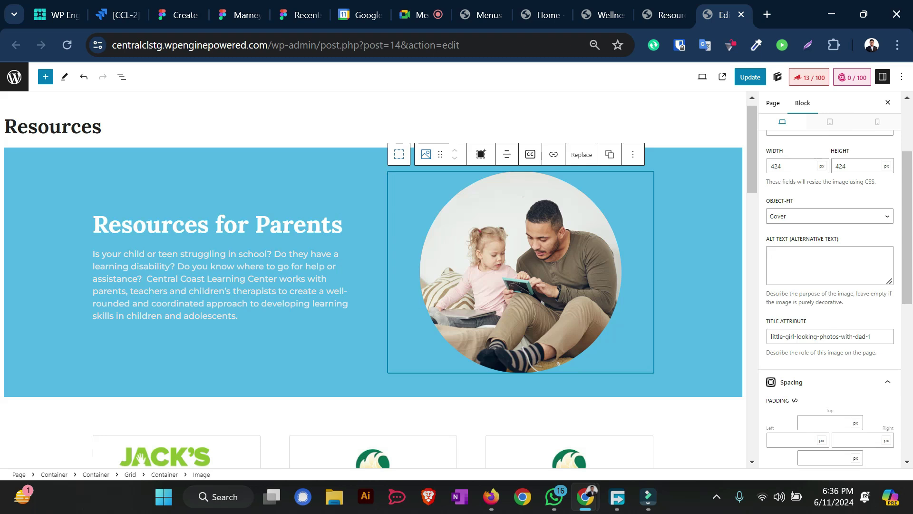
key(ctrl+s)
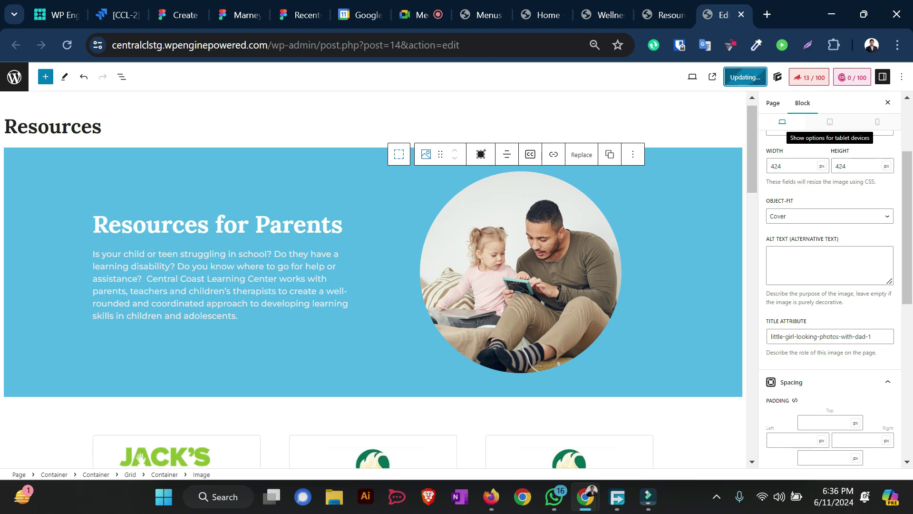
Step: Set the circular hero image's object-fit to Cover for tablet devices
click(830, 122)
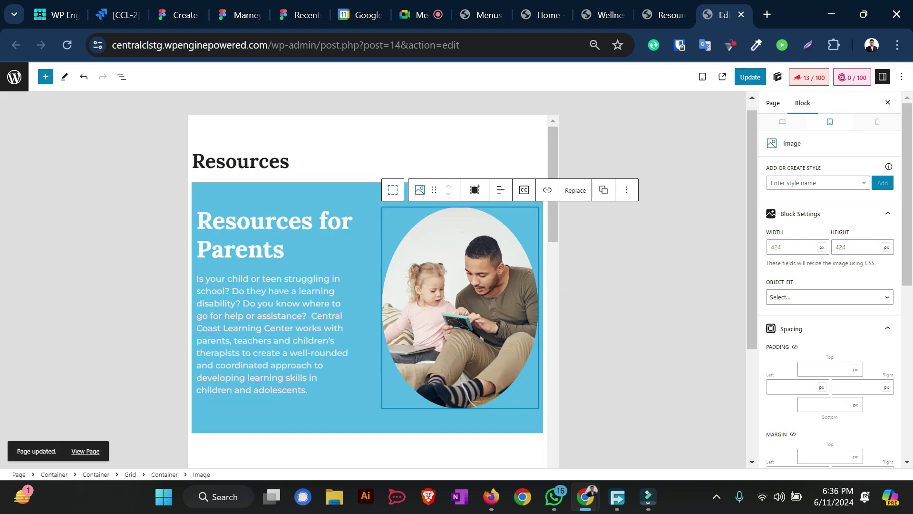
click(829, 297)
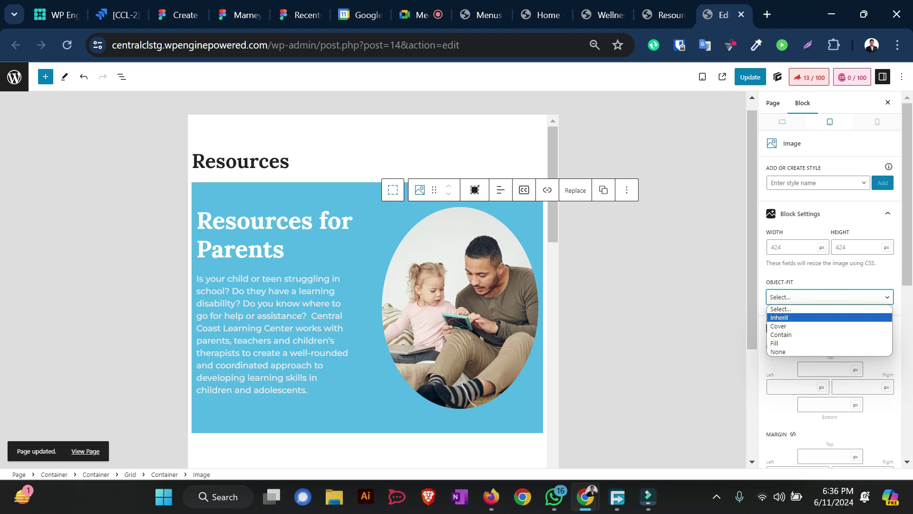
click(808, 326)
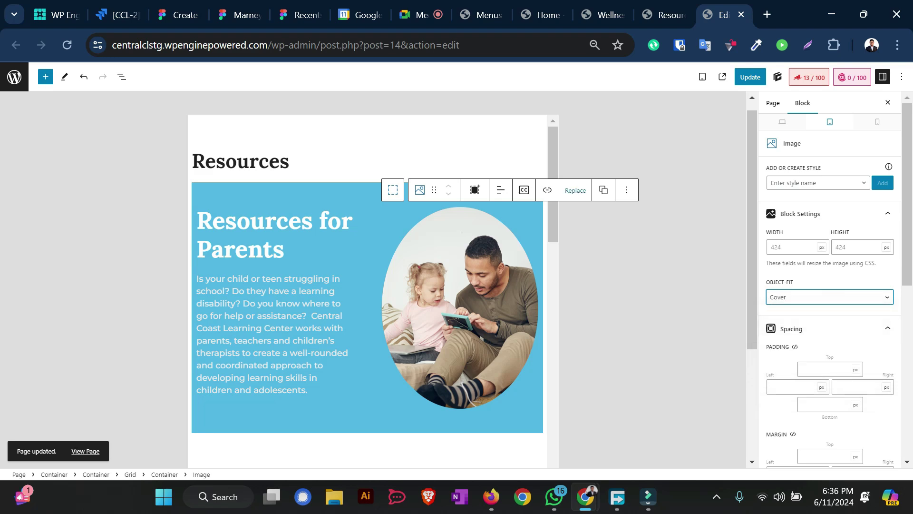
Step: Switch to the Google Meet call, briefly unmute and mute the microphone again, and return to the WordPress page editor
click(418, 15)
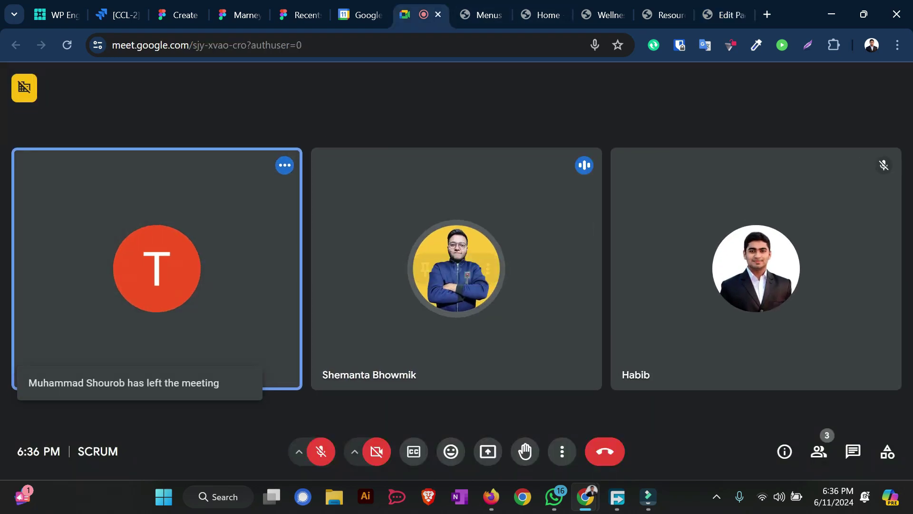
key(ctrl+d)
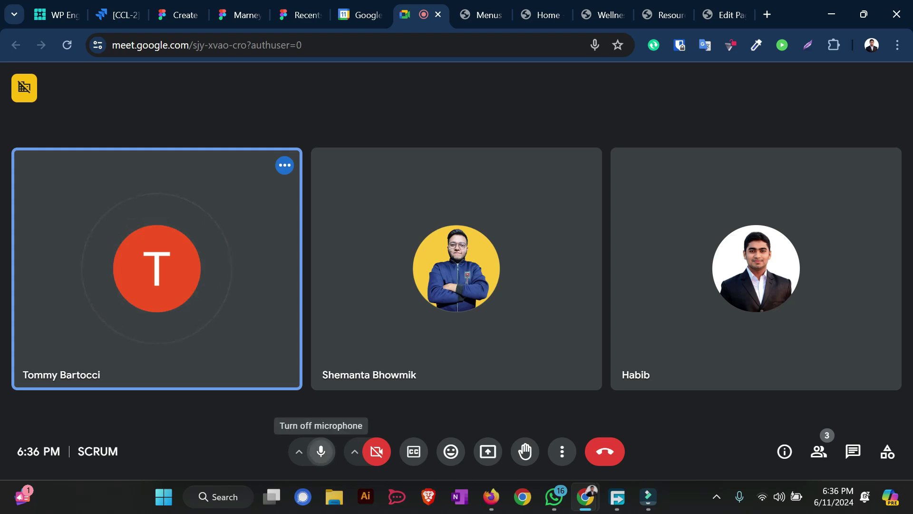
click(321, 451)
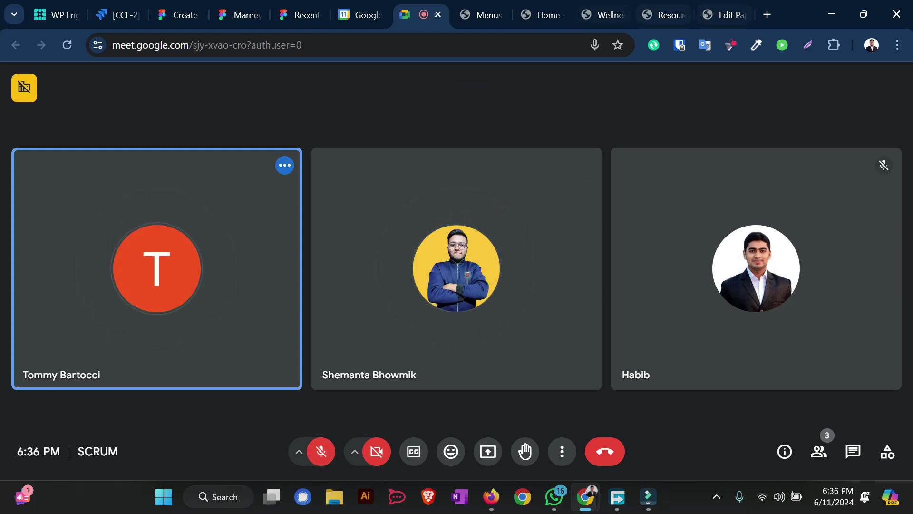
click(723, 15)
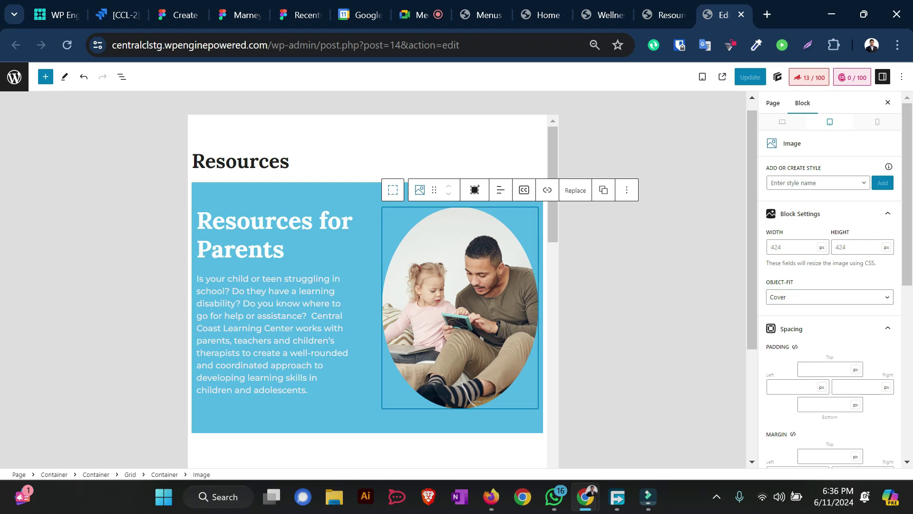
Step: Set the circular hero image's width and height to 300 px for tablet, update the page, and switch to the mobile layout
click(791, 247)
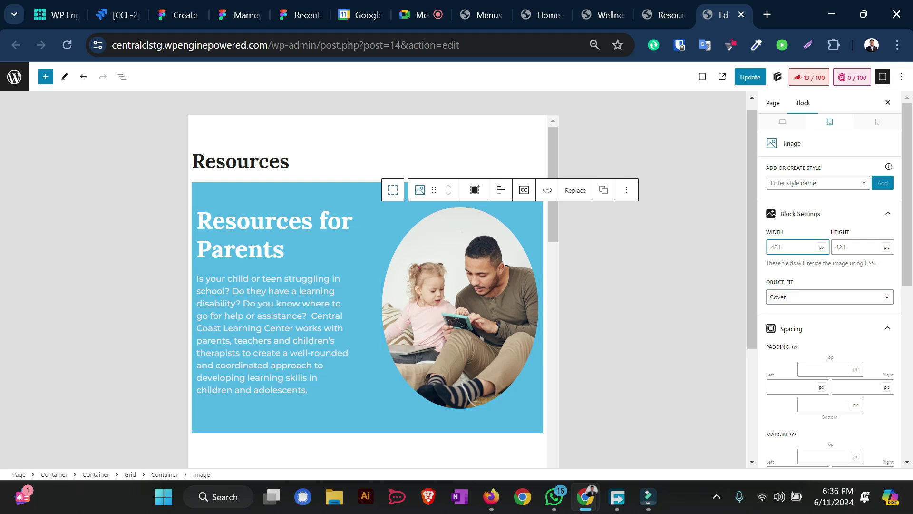
text(350300)
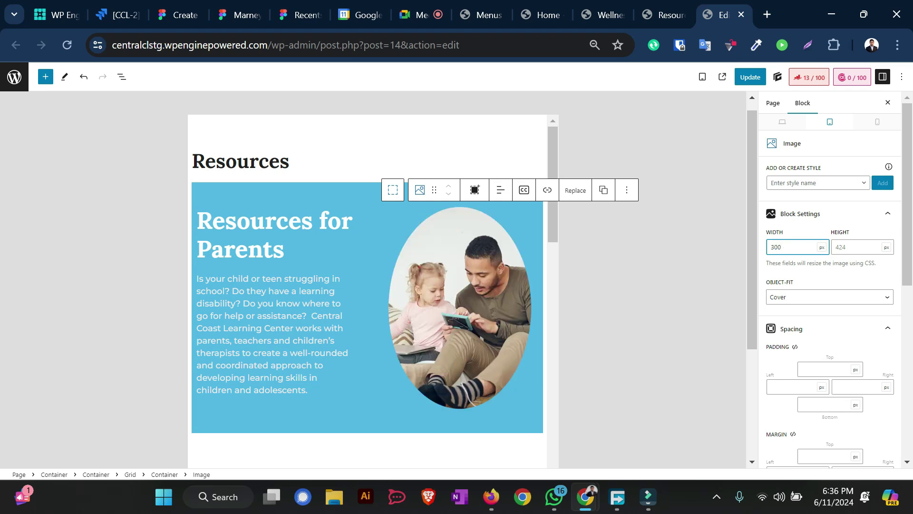
click(856, 247)
text(300)
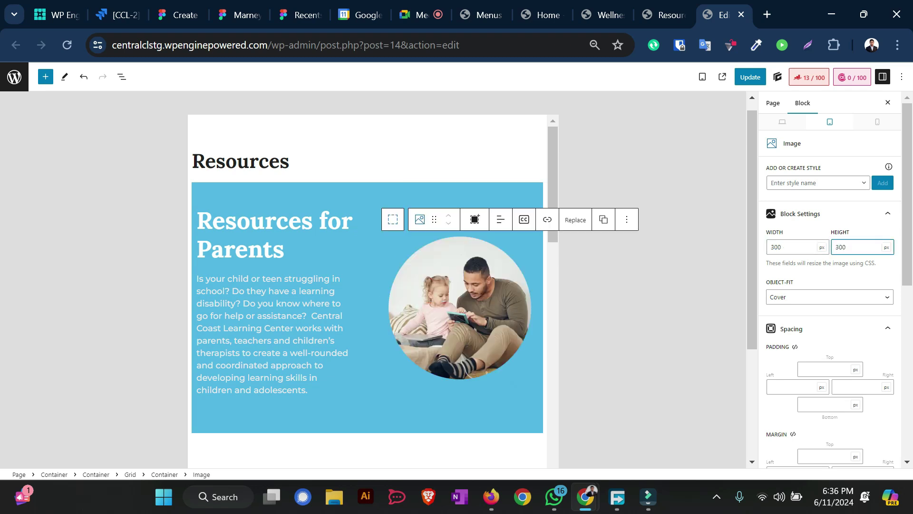
click(750, 77)
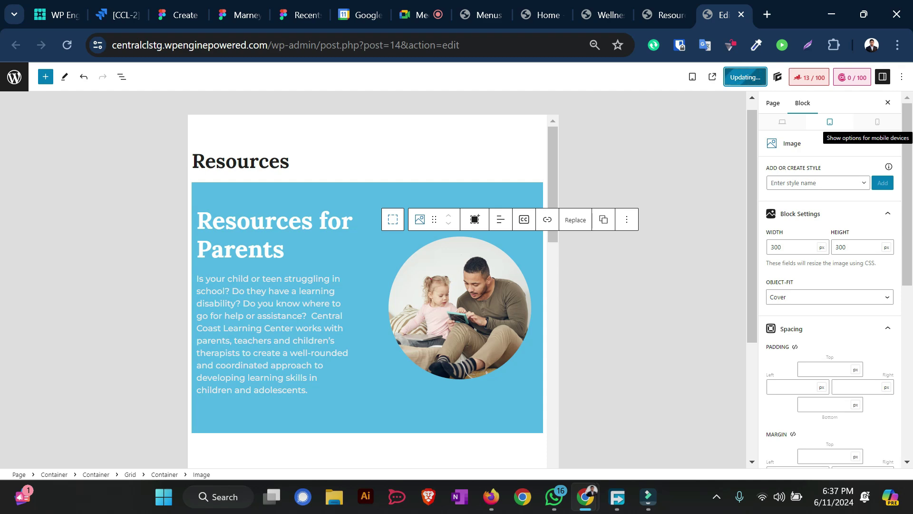
scroll(367, 285, down, 3)
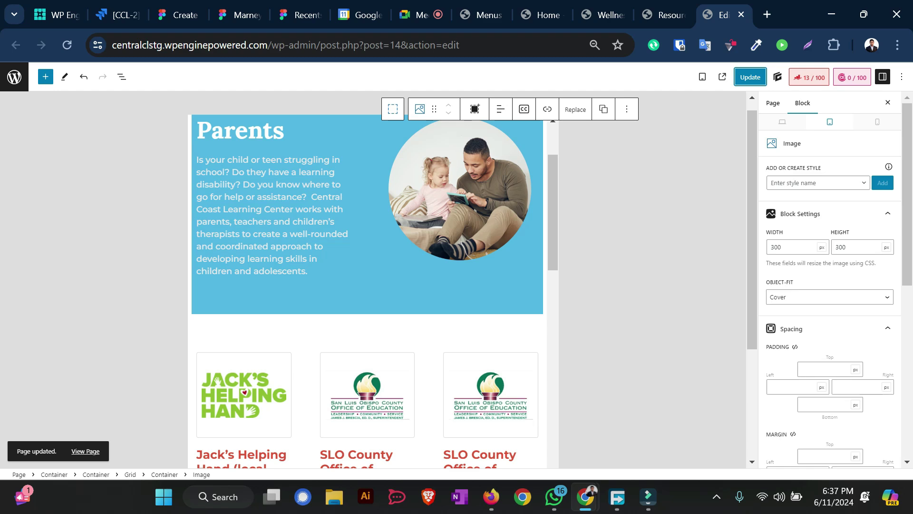
click(877, 122)
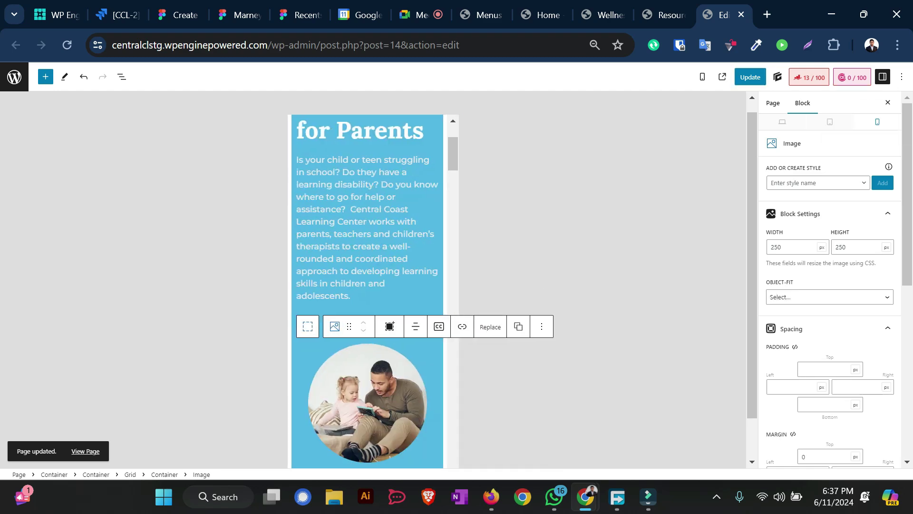
Step: Try a 30 px bottom margin on the hero paragraph for mobile, and revert it
click(352, 249)
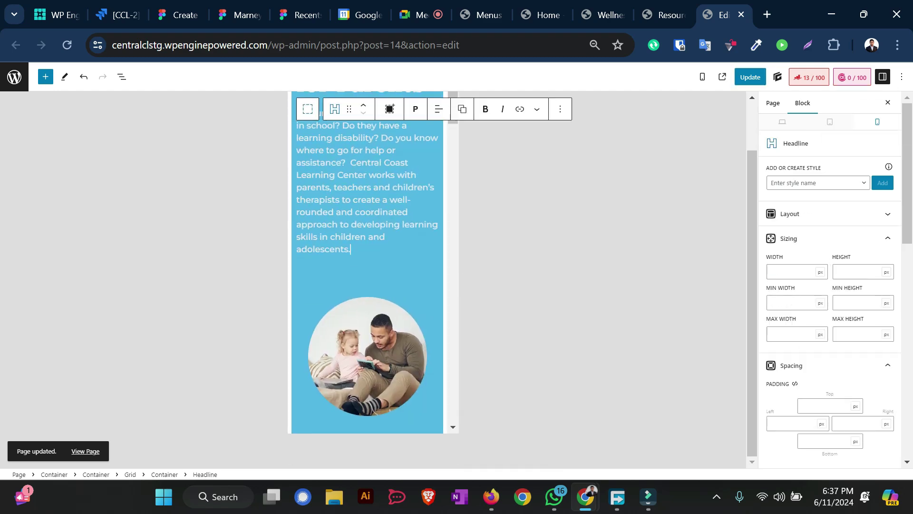
scroll(830, 285, down, 10)
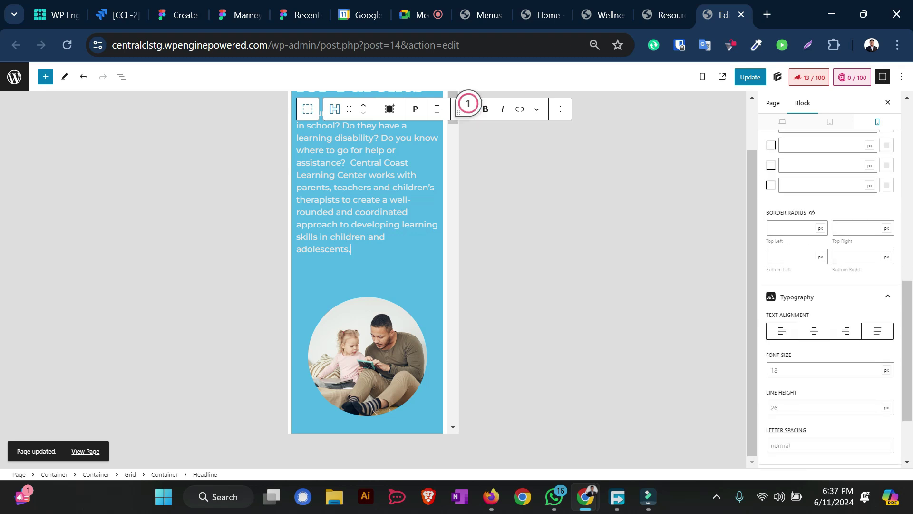
scroll(830, 285, down, 2)
scroll(829, 286, up, 3)
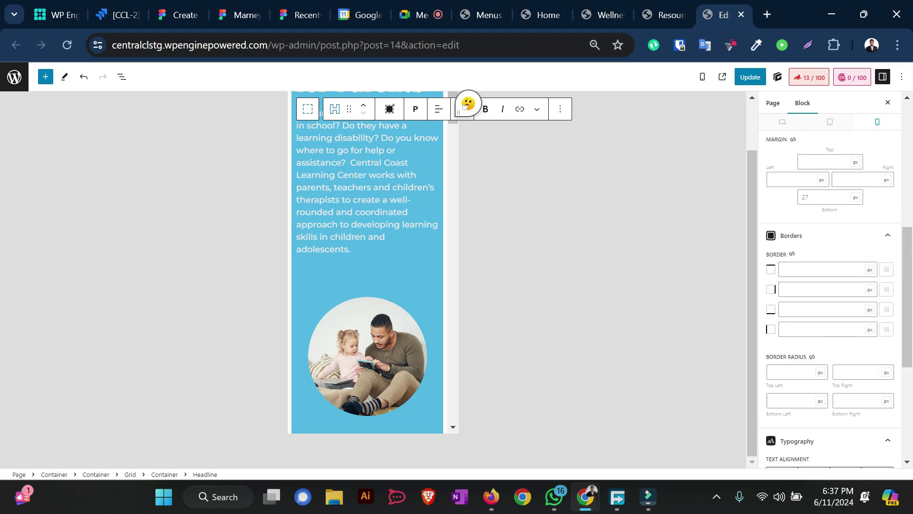
scroll(830, 285, up, 3)
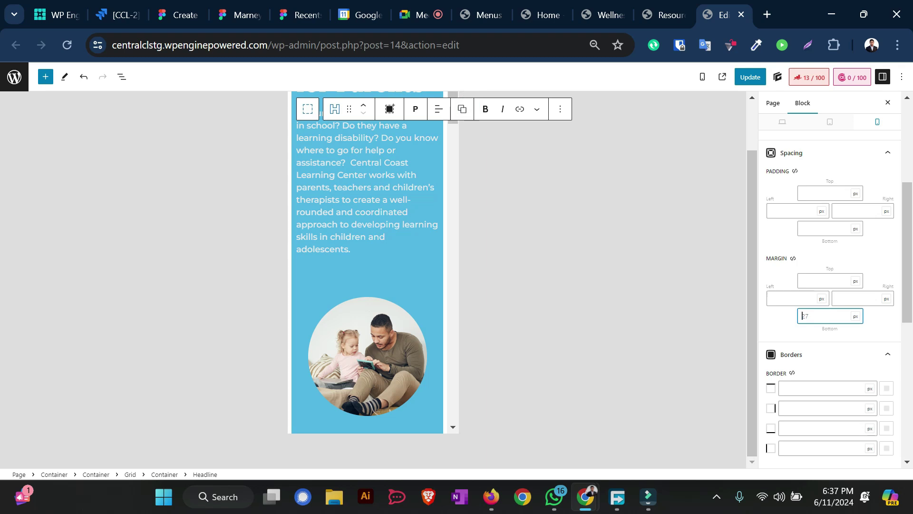
text(30)
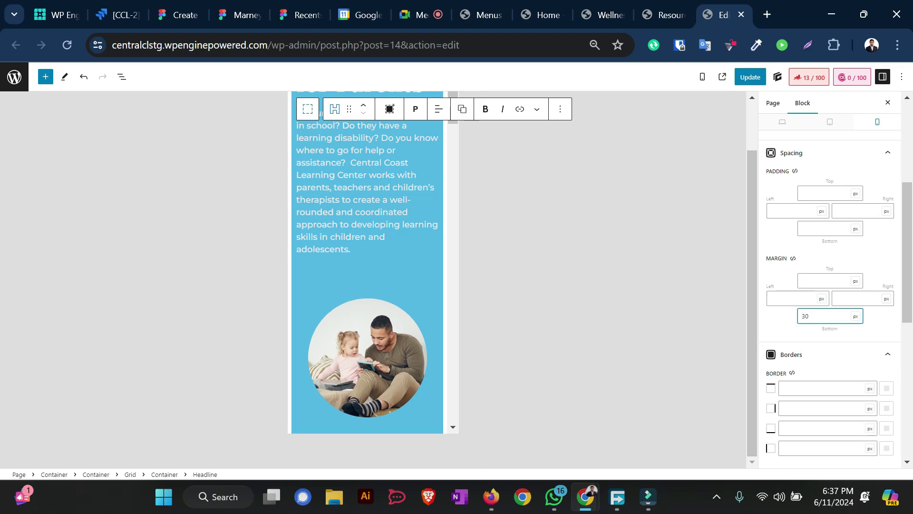
key(BackSpace)
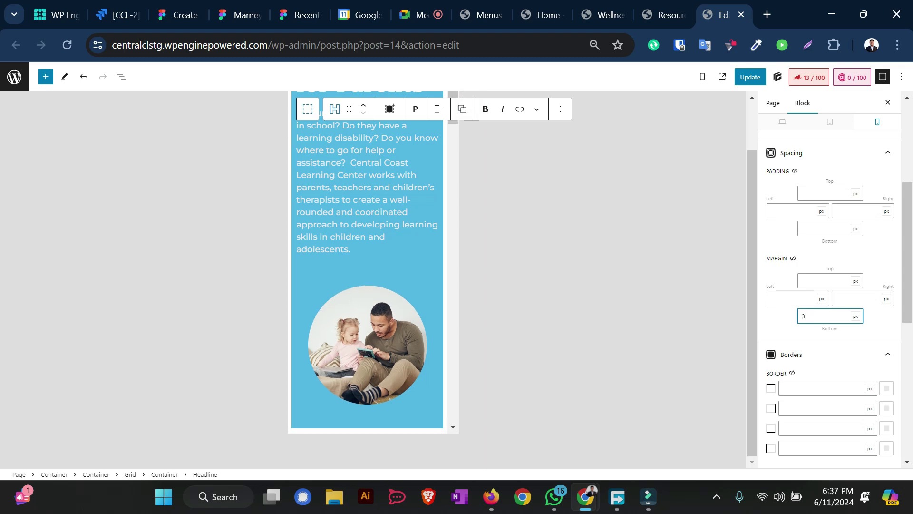
key(BackSpace)
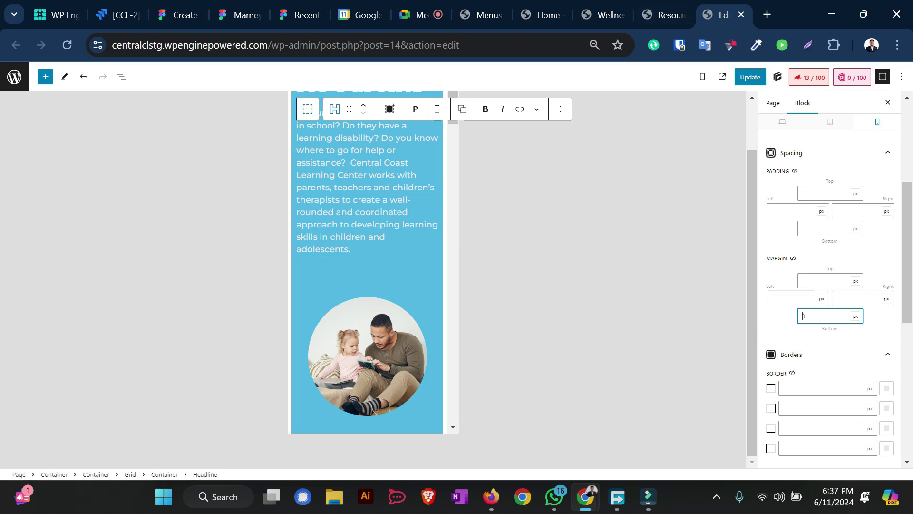
key(ctrl+z)
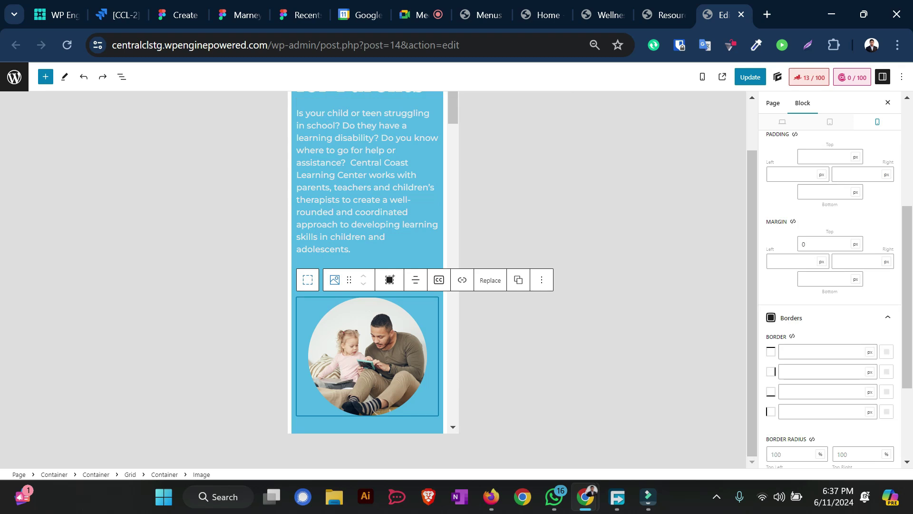
Step: Set the hero paragraph's bottom margin to 0 px for mobile and update the page
scroll(367, 262, down, 6)
scroll(368, 262, up, 4)
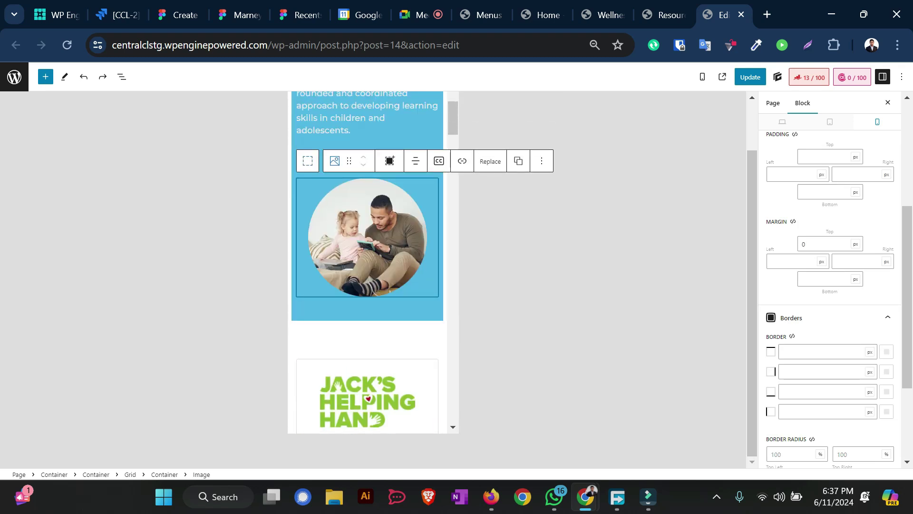
click(352, 131)
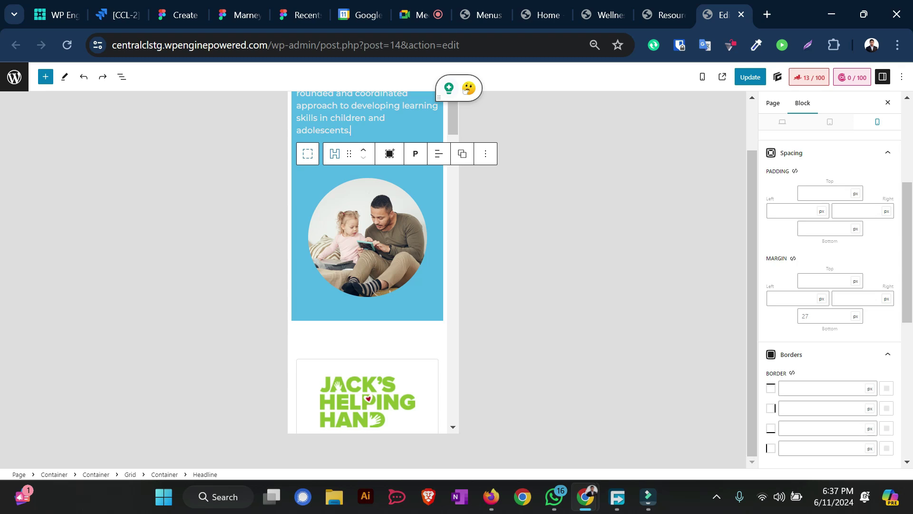
double_click(811, 316)
text(0)
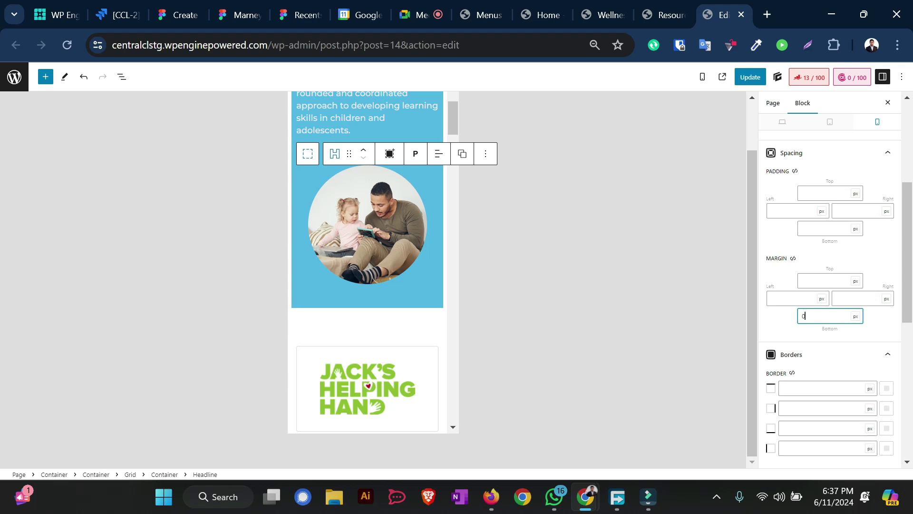
key(ctrl+s)
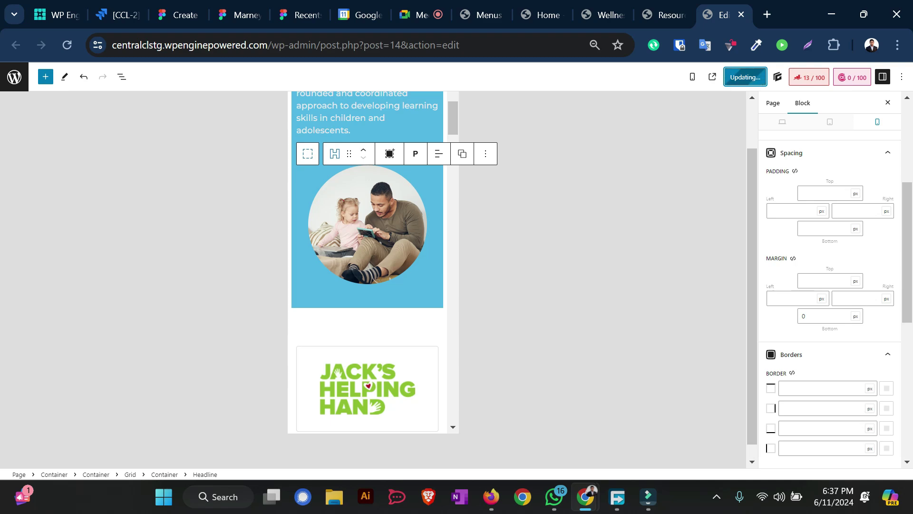
Step: Look through the resource cards in the mobile layout down to the Afterschool Alliance entry, and return to the page's beginning
scroll(371, 266, down, 4)
scroll(371, 254, down, 20)
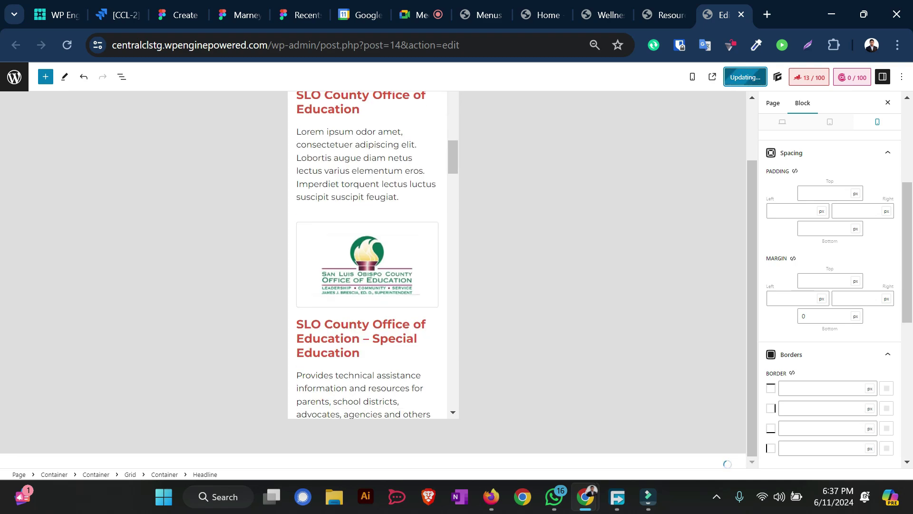
scroll(371, 255, down, 12)
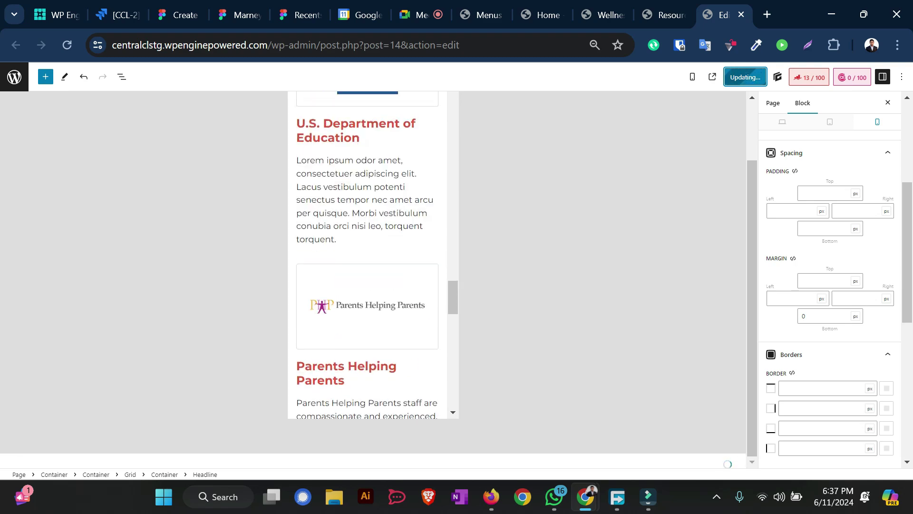
scroll(371, 254, down, 15)
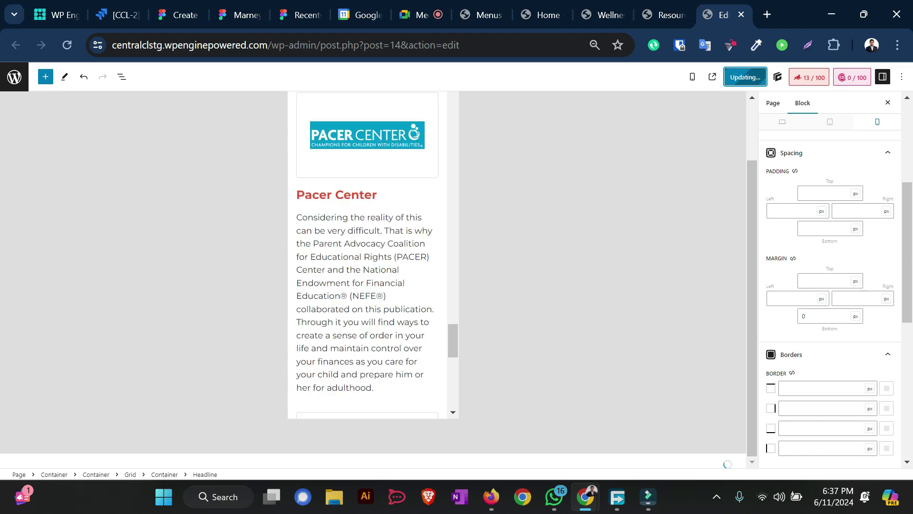
scroll(371, 286, up, 20)
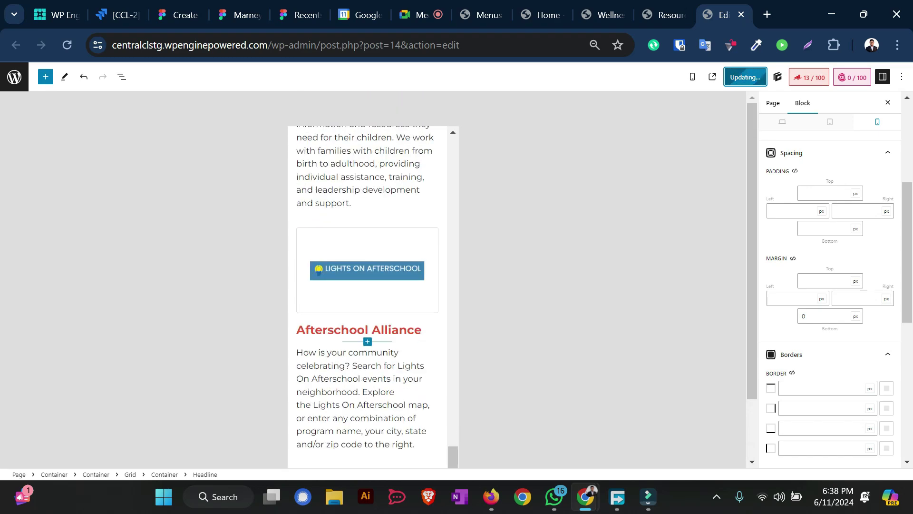
scroll(371, 285, up, 10)
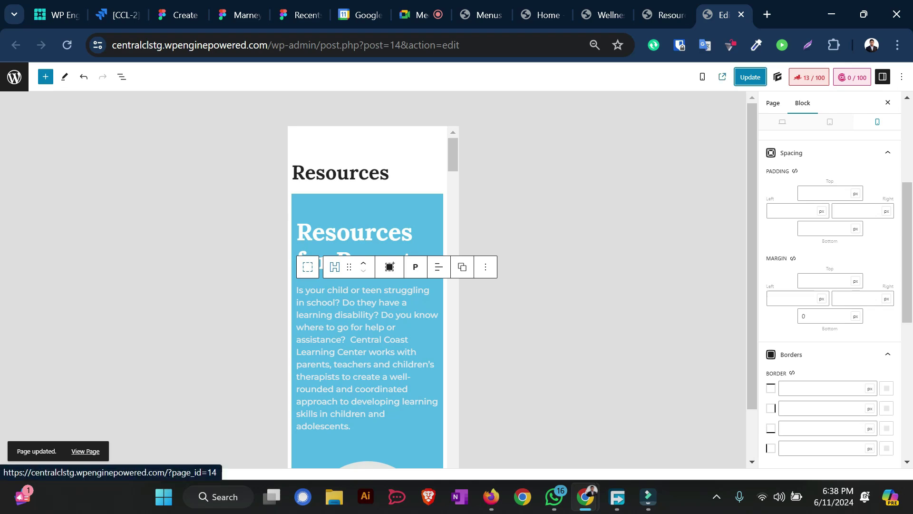
Step: Reload the Resources page on the staging site and examine its hero section and resource card headings
click(86, 450)
click(663, 15)
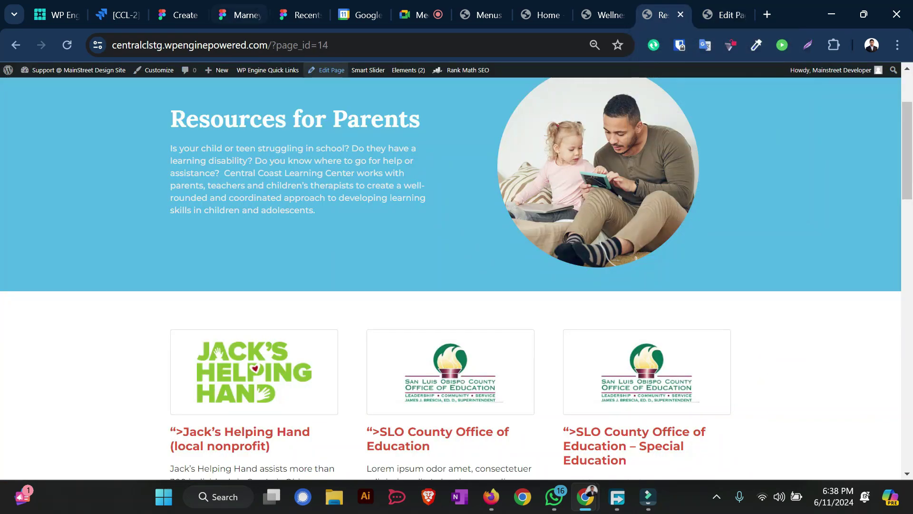
click(67, 45)
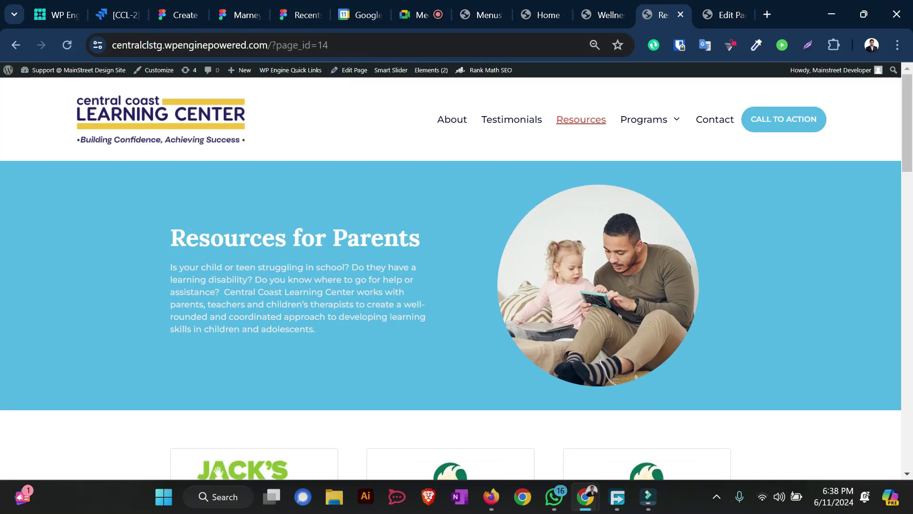
scroll(457, 278, down, 5)
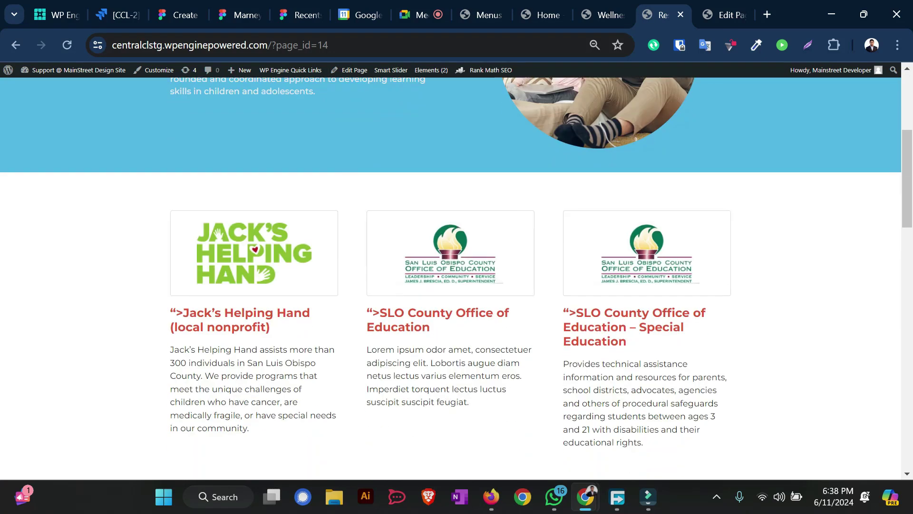
Step: Compare the Resources page's desktop and mobile layouts in the page editor, checking the hero section and the resource cards
key(ctrl+Tab)
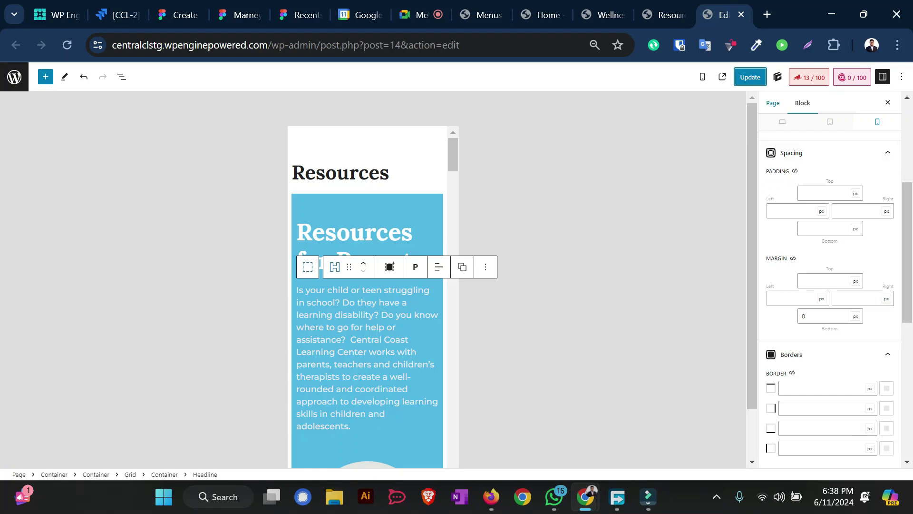
click(783, 122)
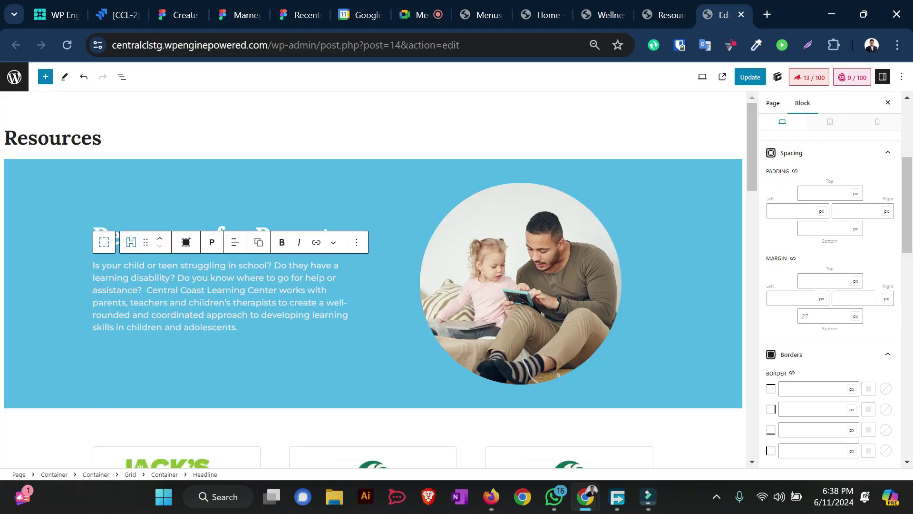
scroll(373, 286, down, 15)
scroll(374, 286, up, 15)
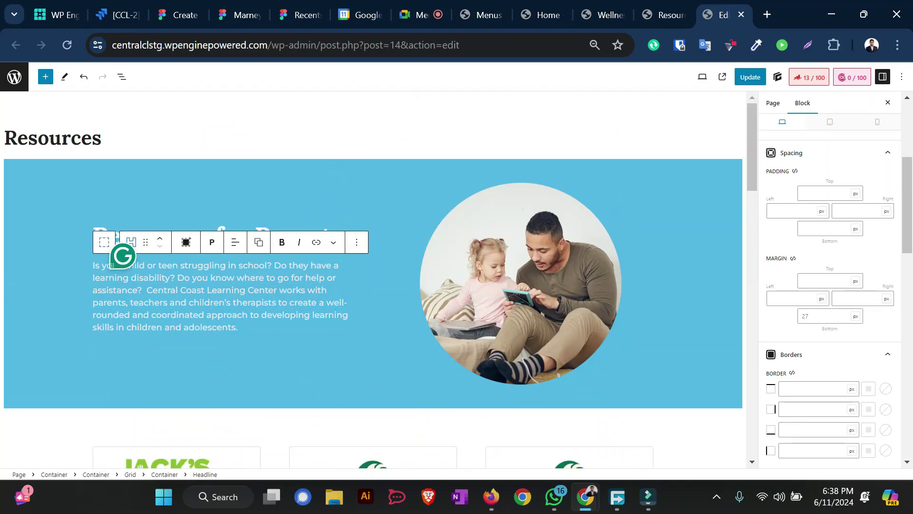
click(877, 122)
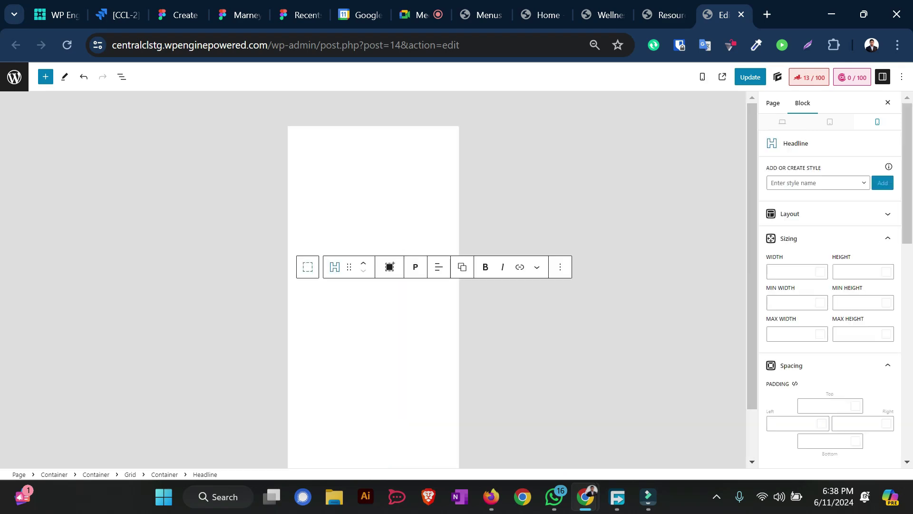
scroll(373, 295, down, 5)
scroll(367, 286, down, 3)
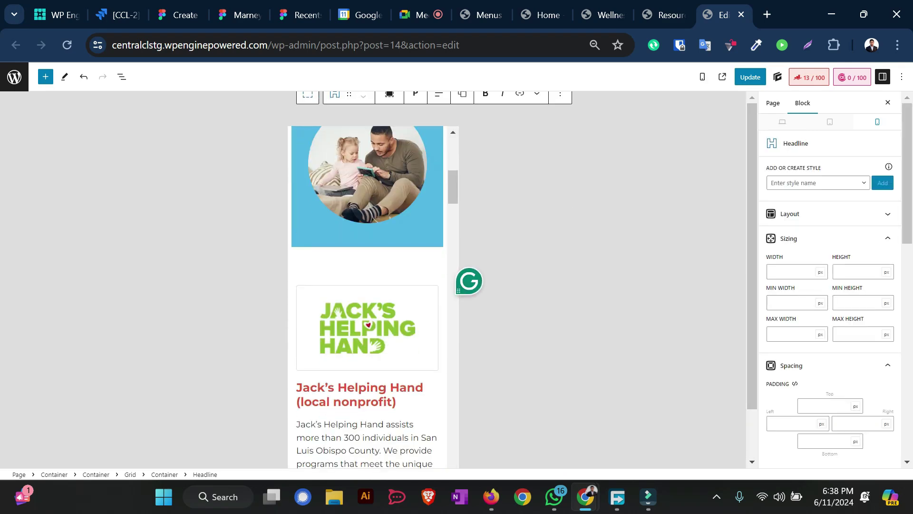
scroll(367, 285, up, 3)
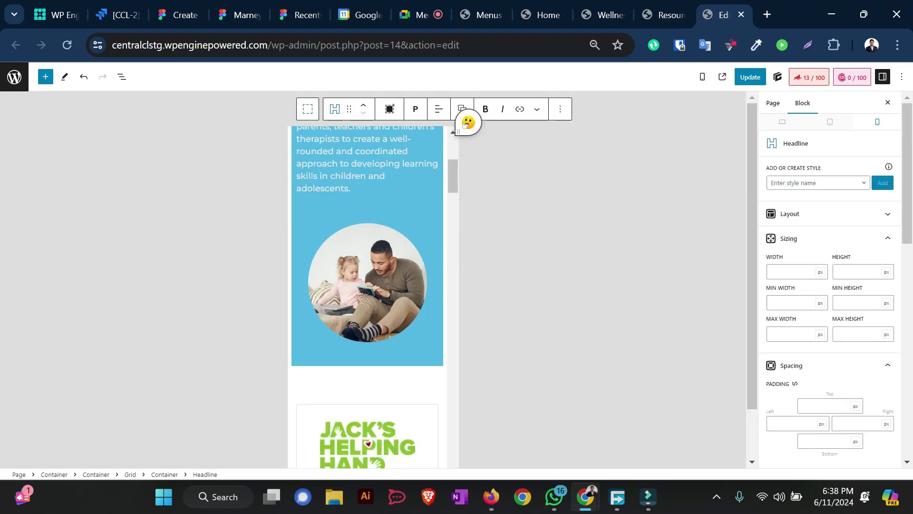
scroll(367, 295, down, 15)
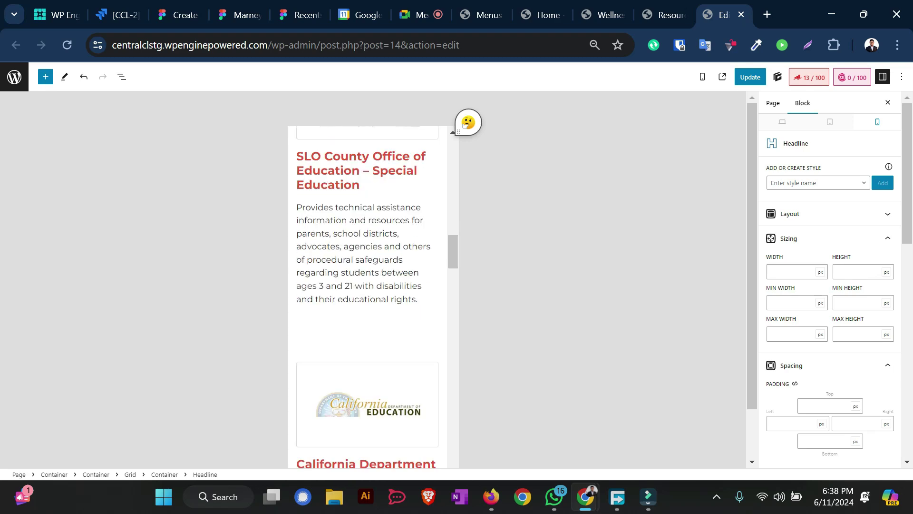
scroll(368, 294, down, 5)
scroll(367, 295, up, 8)
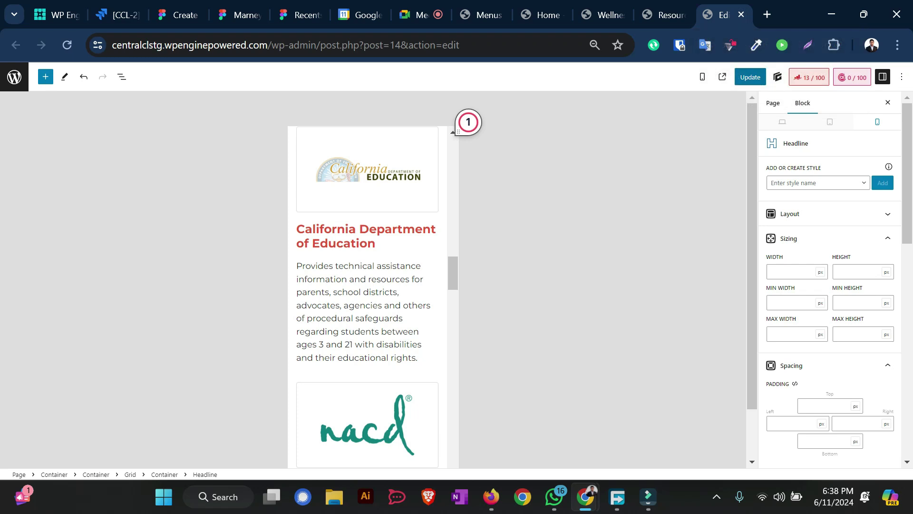
Step: Update the page and view the Jira CCL-2 attachment image-20240611-122605.png about the Jack's Helping Hand heading
click(750, 77)
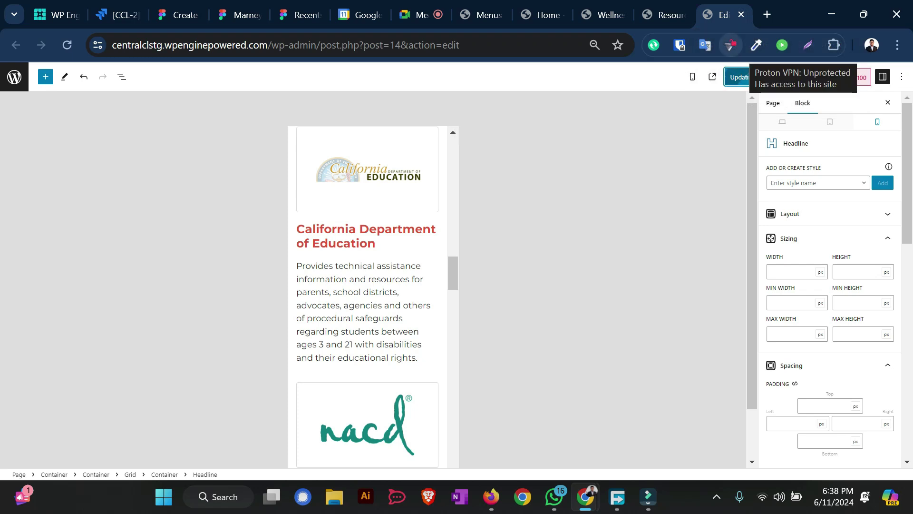
click(117, 15)
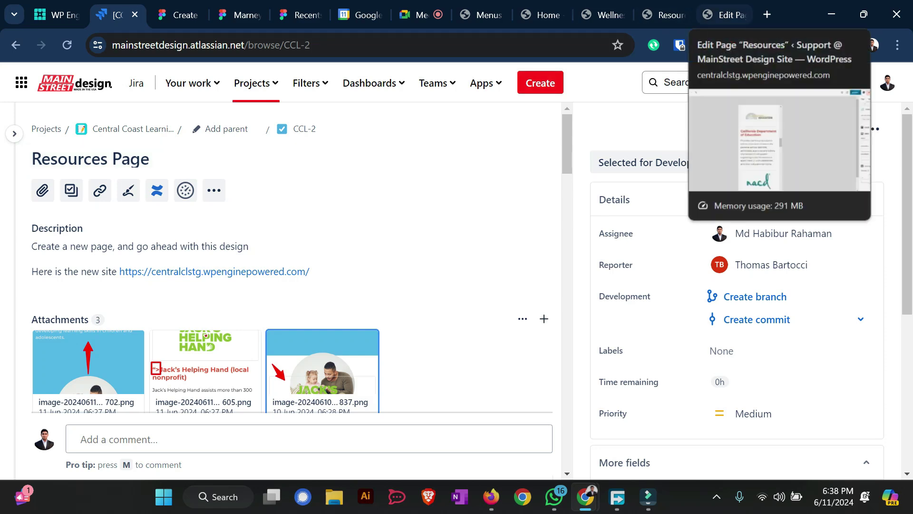
click(206, 376)
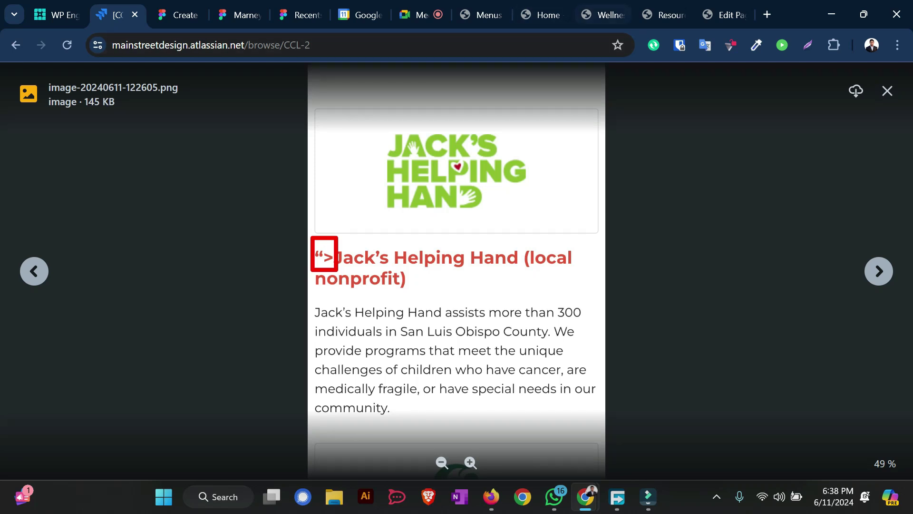
Step: In the editor's desktop layout, copy the "Jack's Helping Hand (local nonprofit)" heading and strip its formatting by passing it through a new browser tab's address bar
click(724, 14)
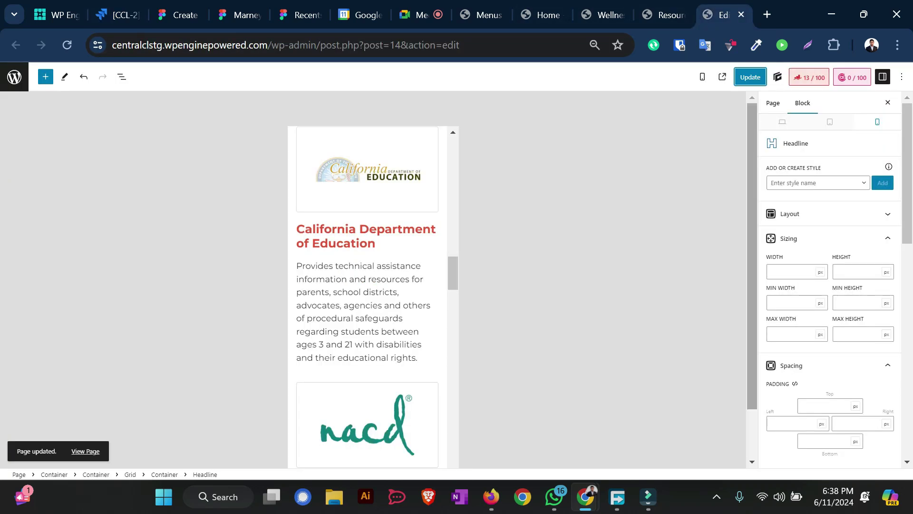
click(782, 122)
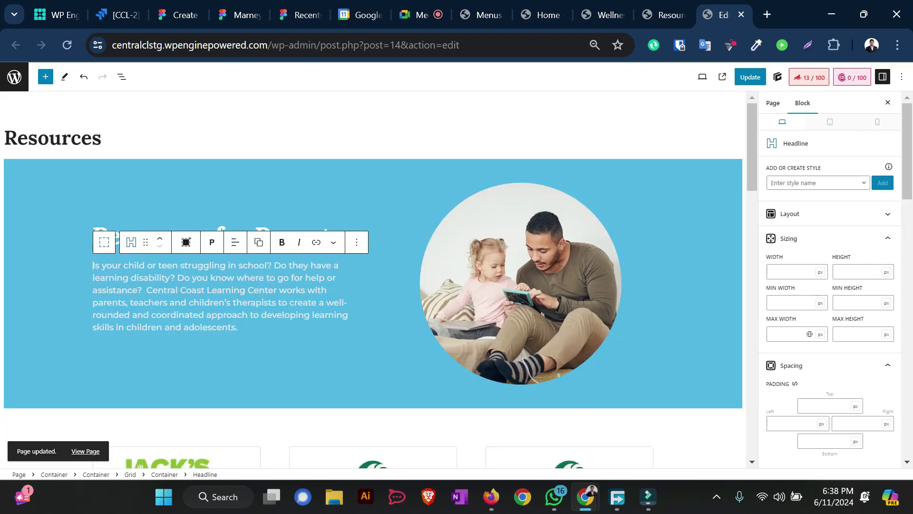
scroll(374, 279, down, 5)
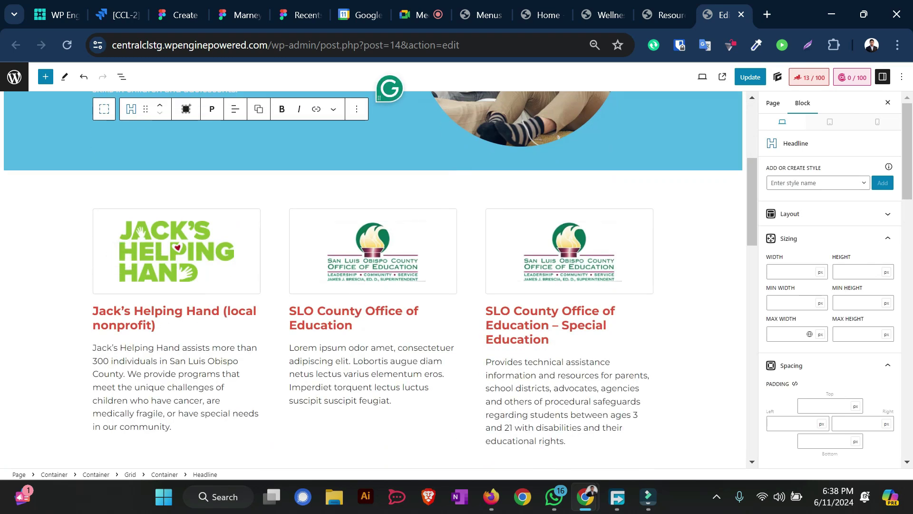
triple_click(174, 312)
key(ctrl+c)
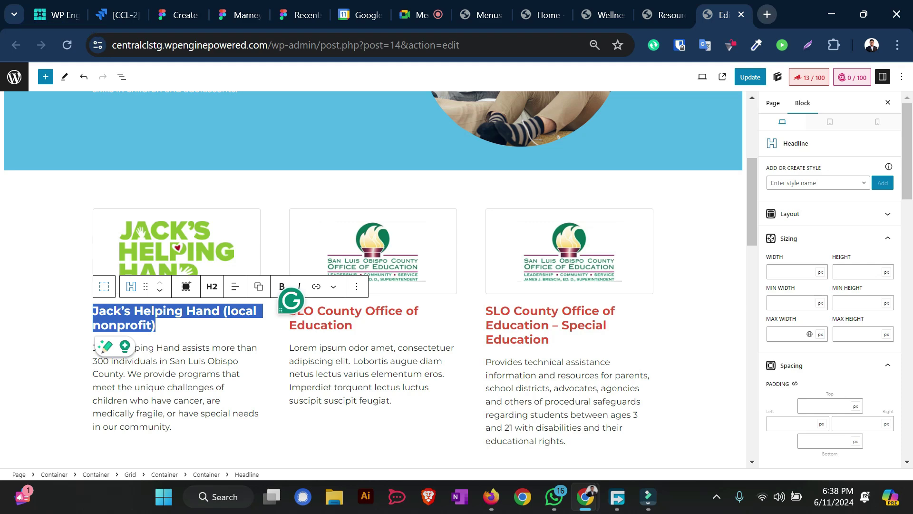
click(767, 14)
key(ctrl+v)
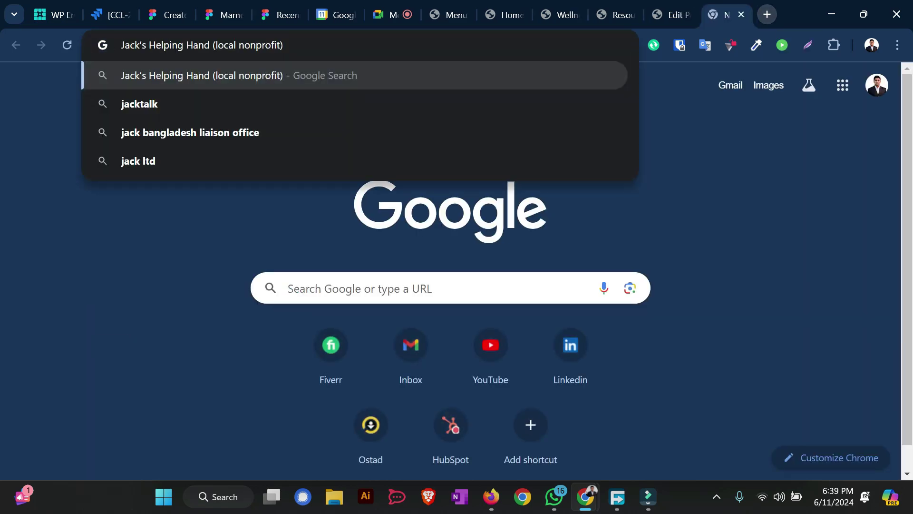
key(ctrl+a)
key(ctrl+c)
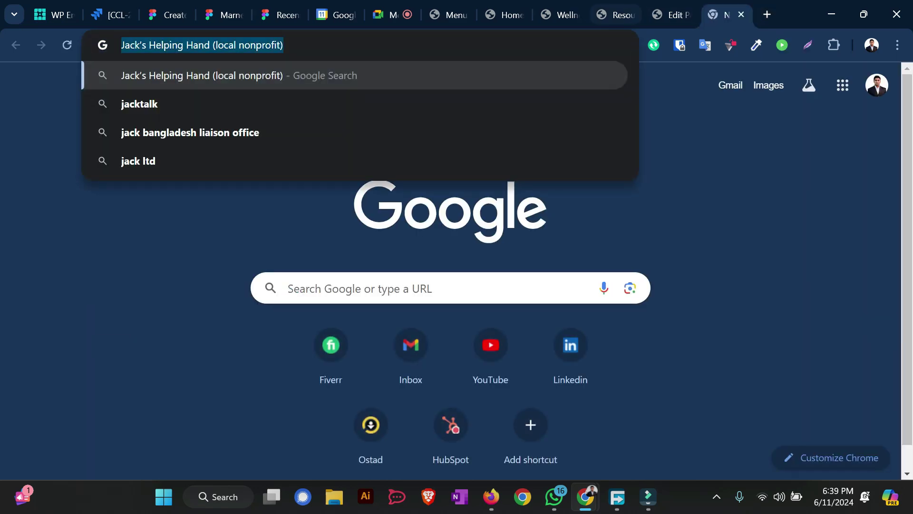
Step: Clear the first resource card's heading in the page editor and replace it with the plain text "Jack's Helping Hand (local nonprofit)"
click(672, 15)
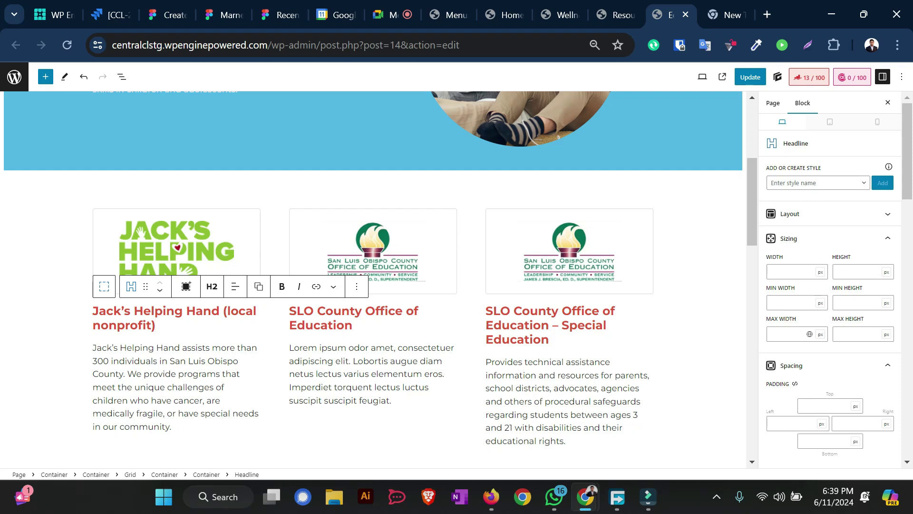
key(BackSpace)
key(BackSpace)
key(BackSpace)
key(BackSpace)
key(BackSpace)
key(BackSpace)
key(BackSpace)
key(BackSpace)
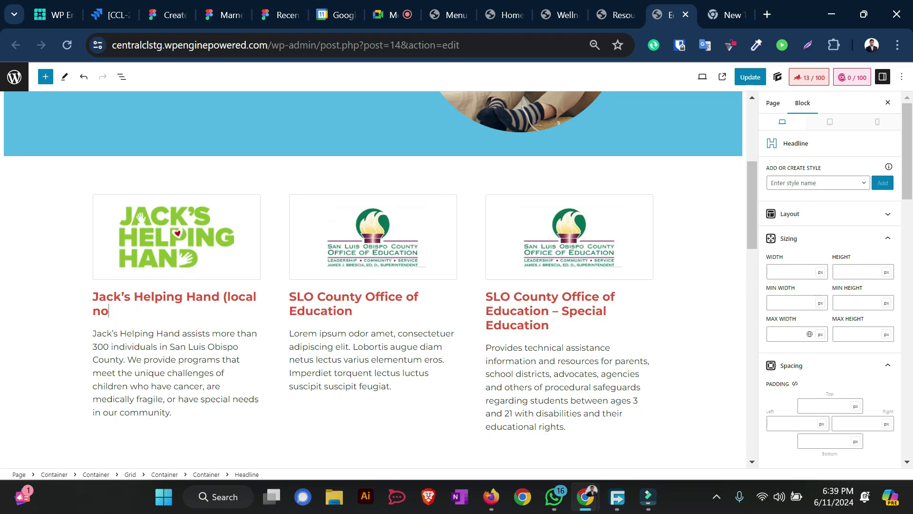
key(ctrl+a)
key(BackSpace)
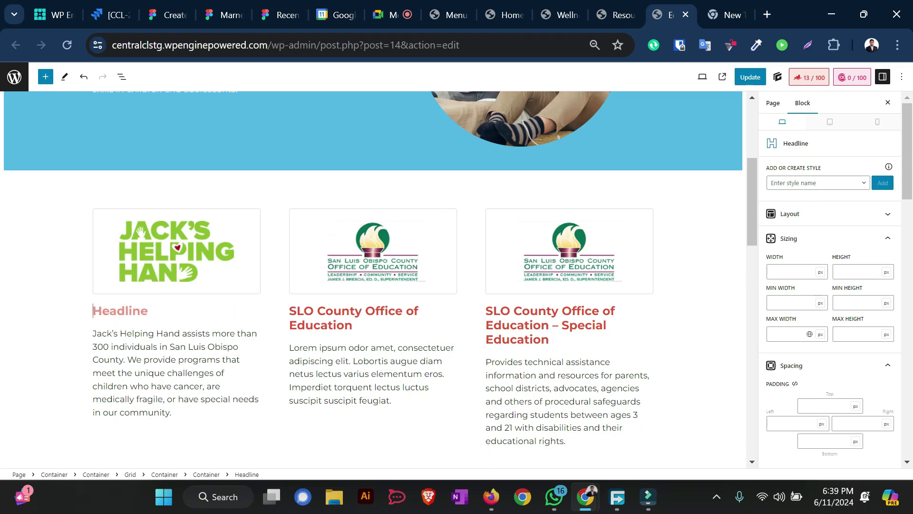
key(ctrl+v)
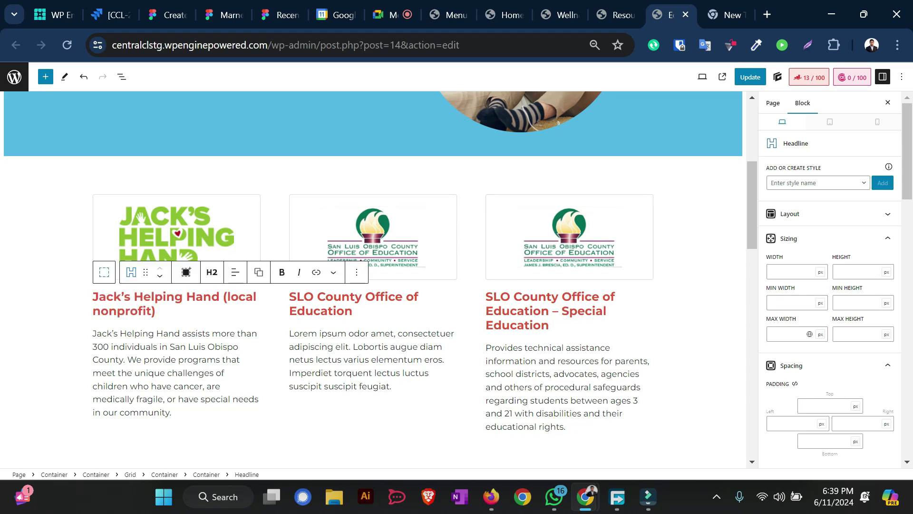
Step: Examine the resource card headings on the staging Resources page for stray characters before the titles
click(616, 14)
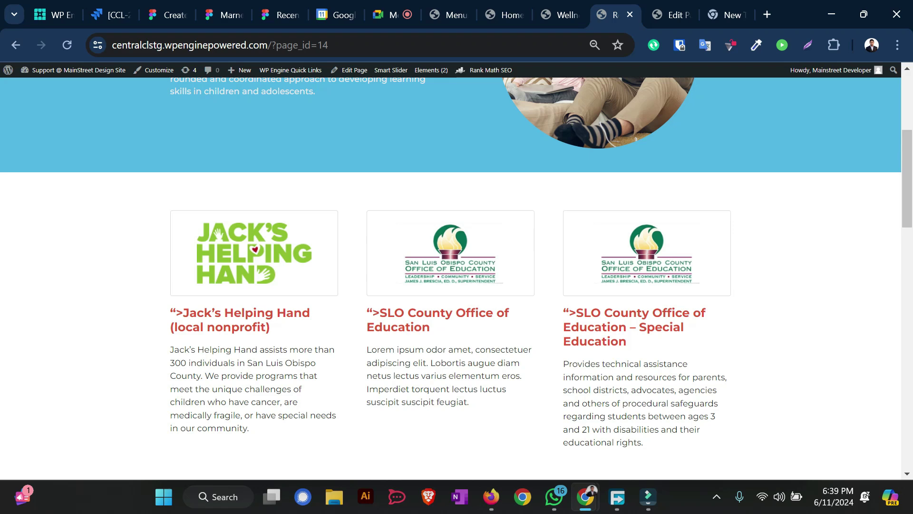
drag(184, 313, 253, 312)
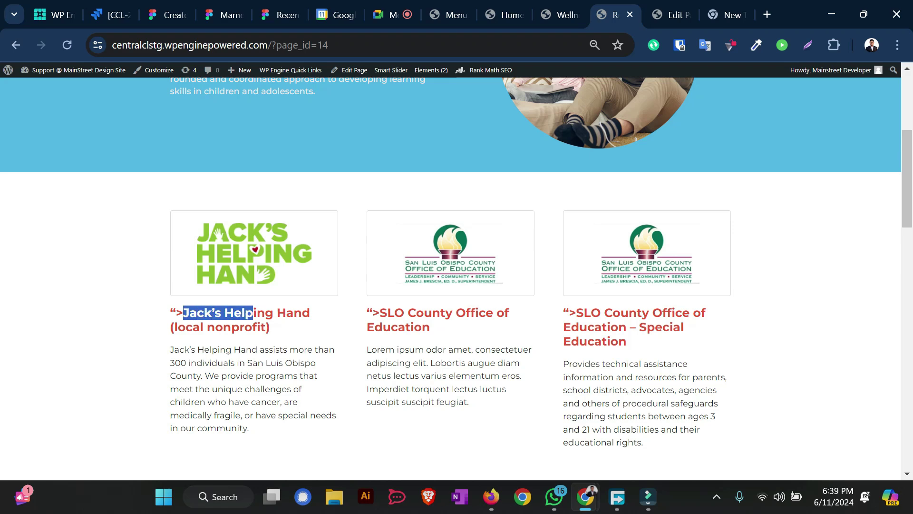
scroll(456, 276, down, 7)
scroll(457, 276, down, 5)
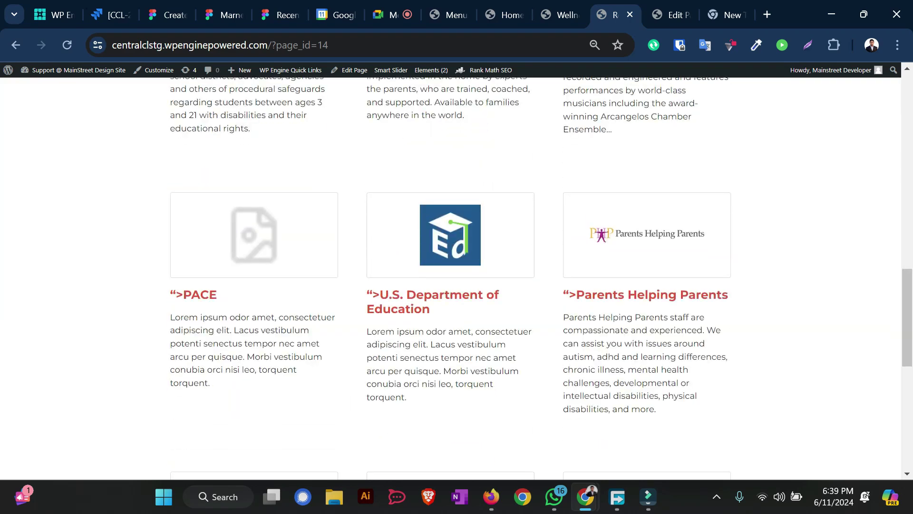
scroll(457, 276, up, 15)
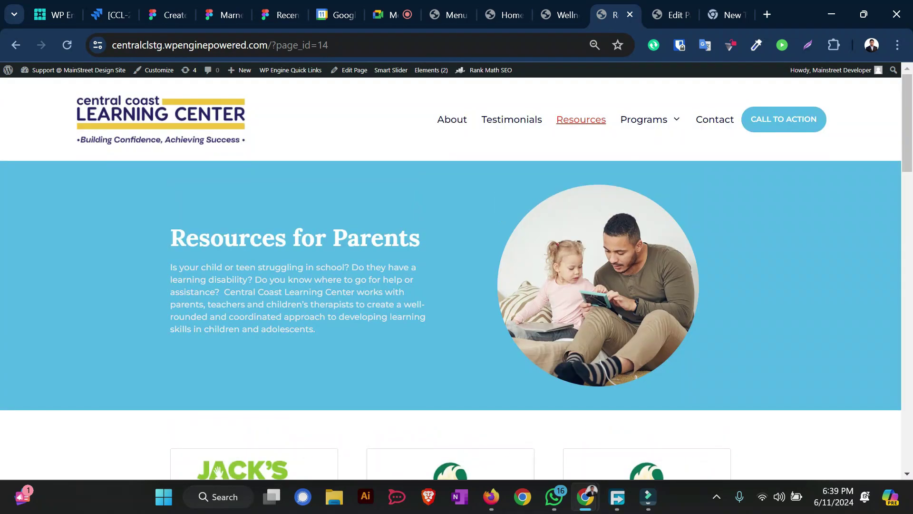
scroll(457, 276, down, 2)
scroll(457, 278, down, 1)
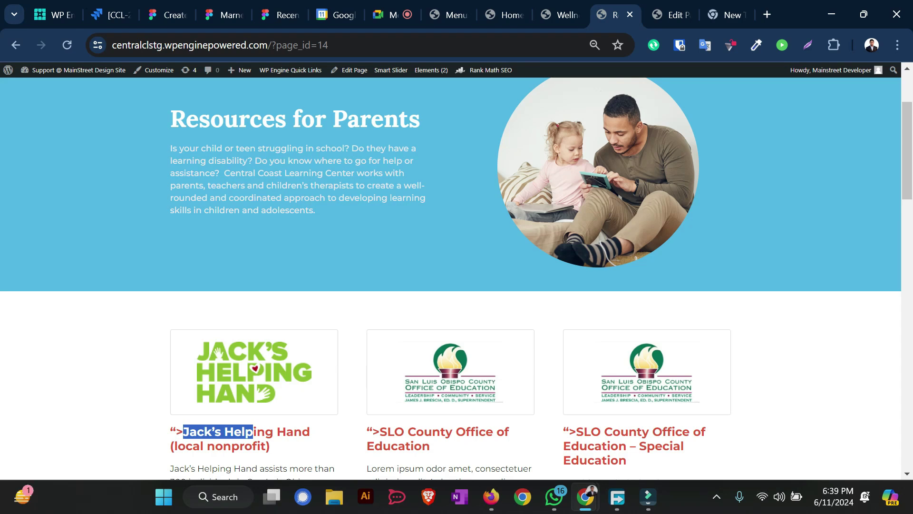
Step: Update the page in the editor and select the hex code of the Jack's Helping Hand heading's text color
key(ctrl+Tab)
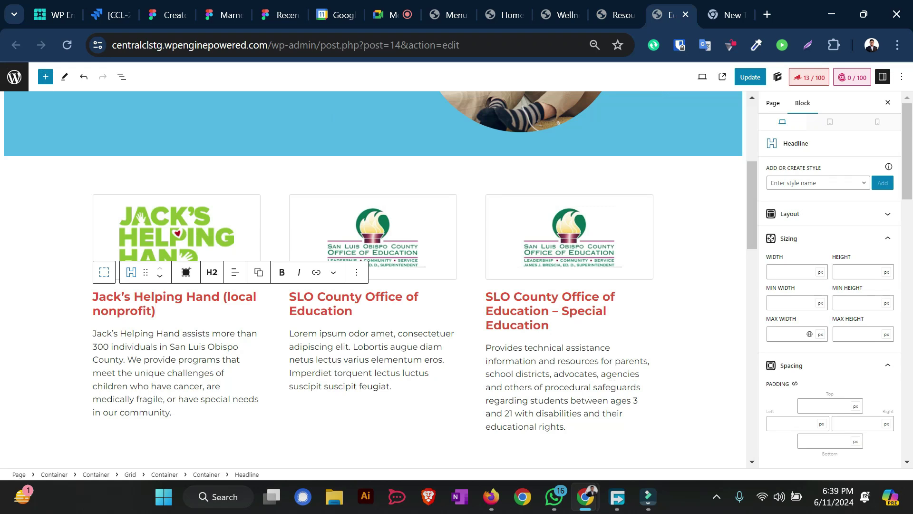
key(ctrl+s)
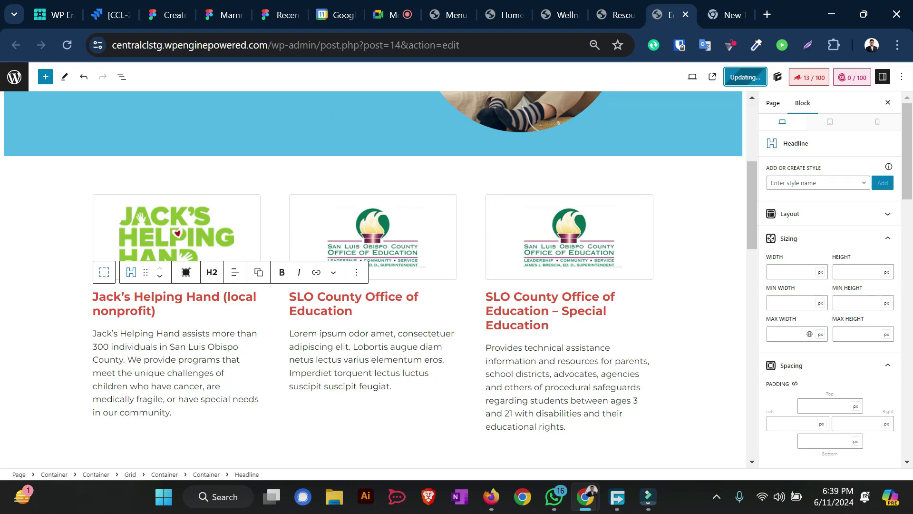
scroll(830, 286, down, 5)
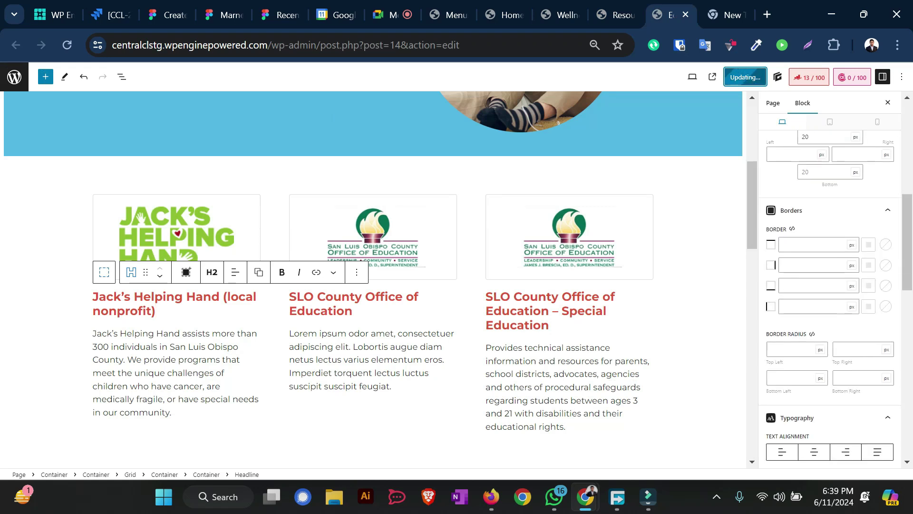
scroll(830, 285, down, 5)
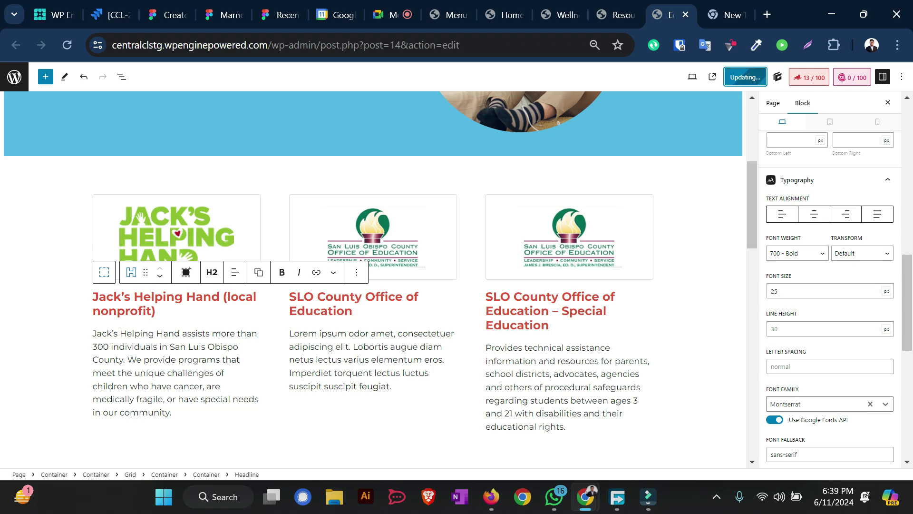
scroll(830, 286, down, 5)
click(886, 333)
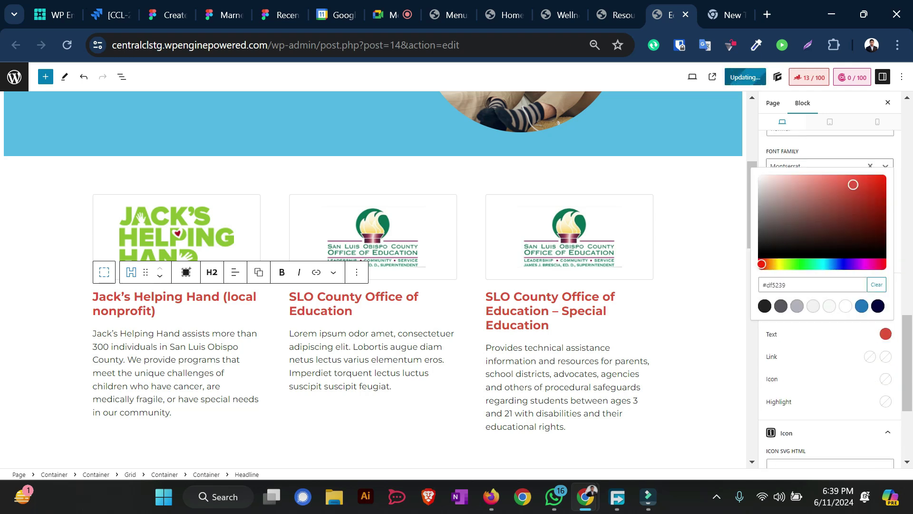
click(812, 285)
key(ctrl+a)
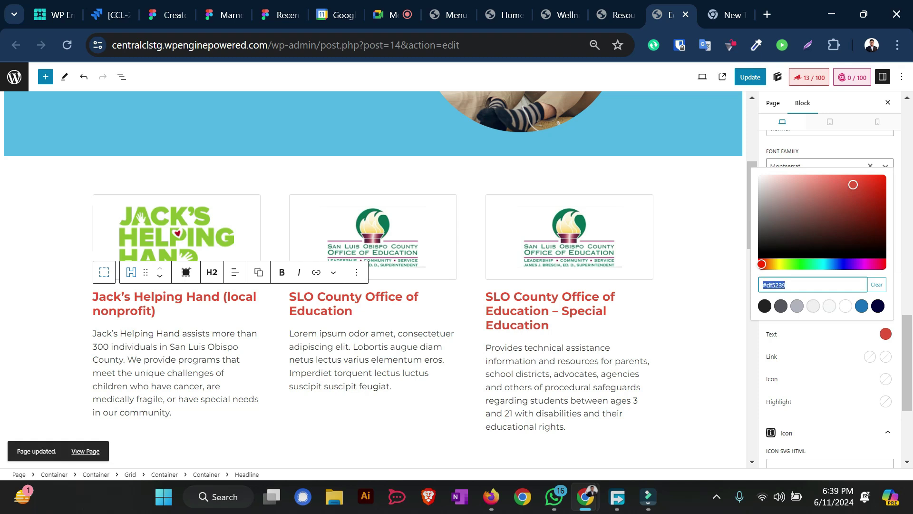
Step: Insert an empty Headline block directly below the "Jack's Helping Hand (local nonprofit)" heading in the first resource card
click(159, 311)
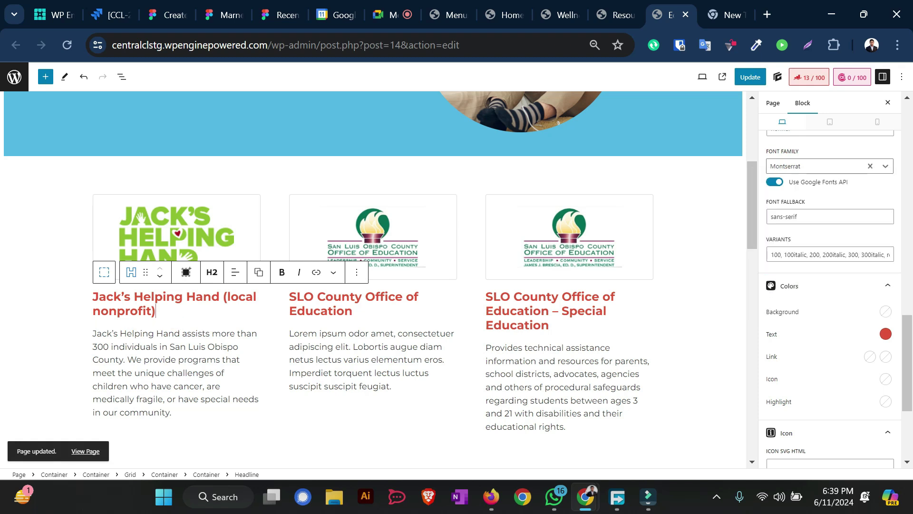
key(Return)
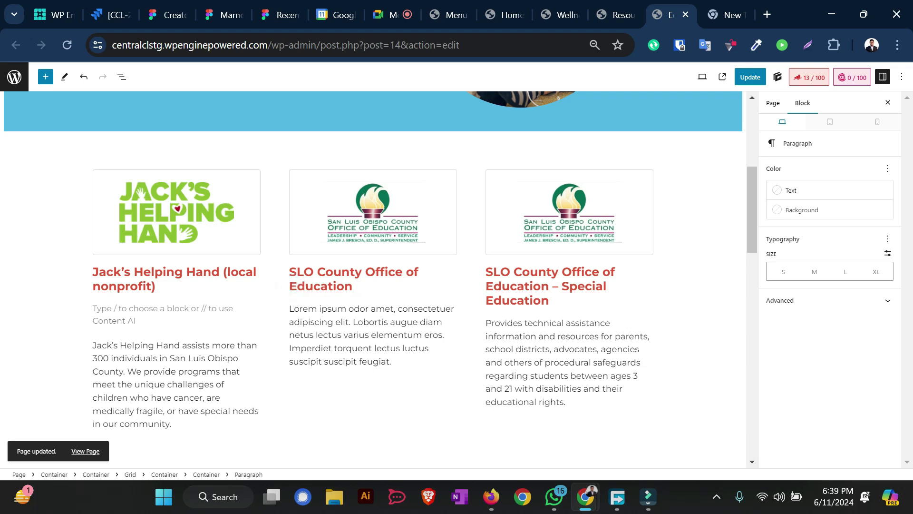
text(/)
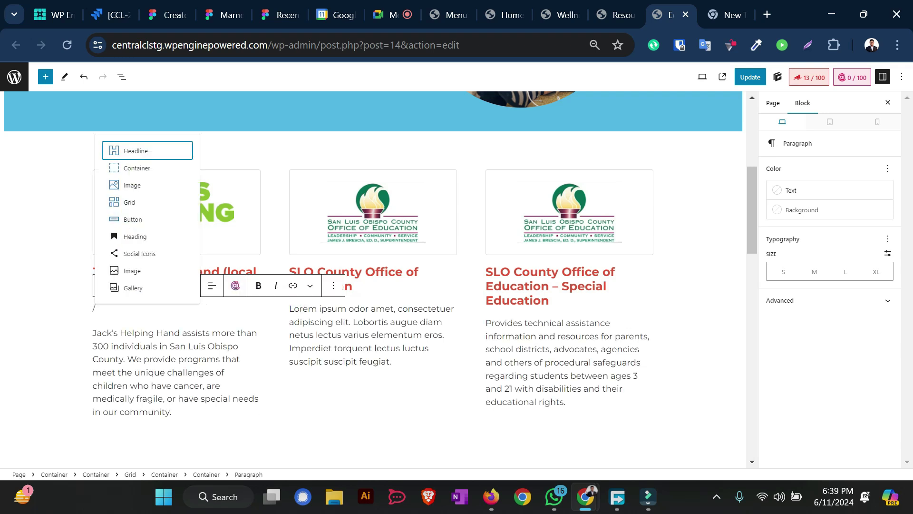
key(Return)
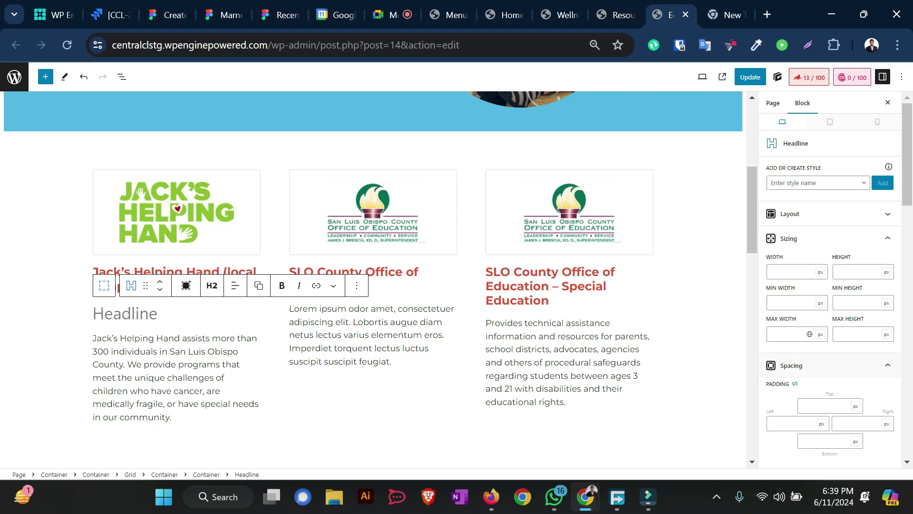
Step: Set the new Headline block's font size to 25 px and its font weight to 700 - Bold
scroll(830, 285, down, 5)
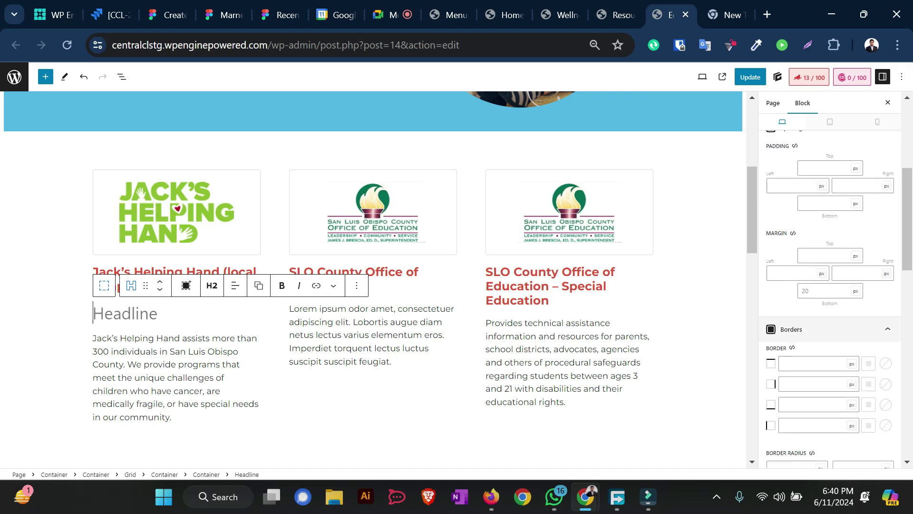
scroll(830, 285, down, 5)
click(824, 410)
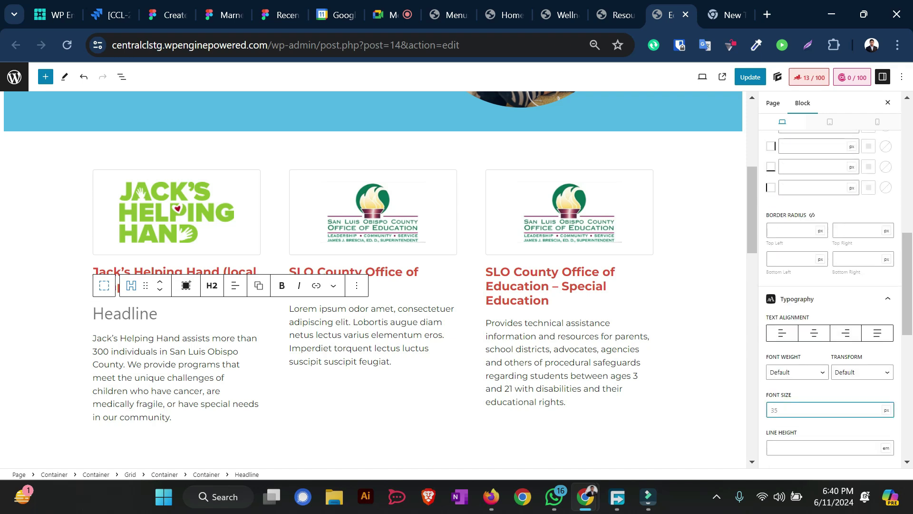
text(25)
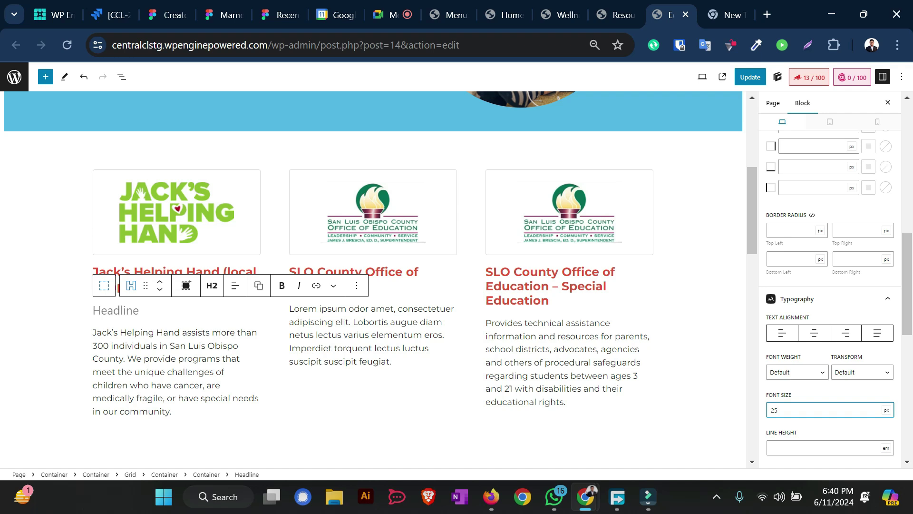
click(798, 372)
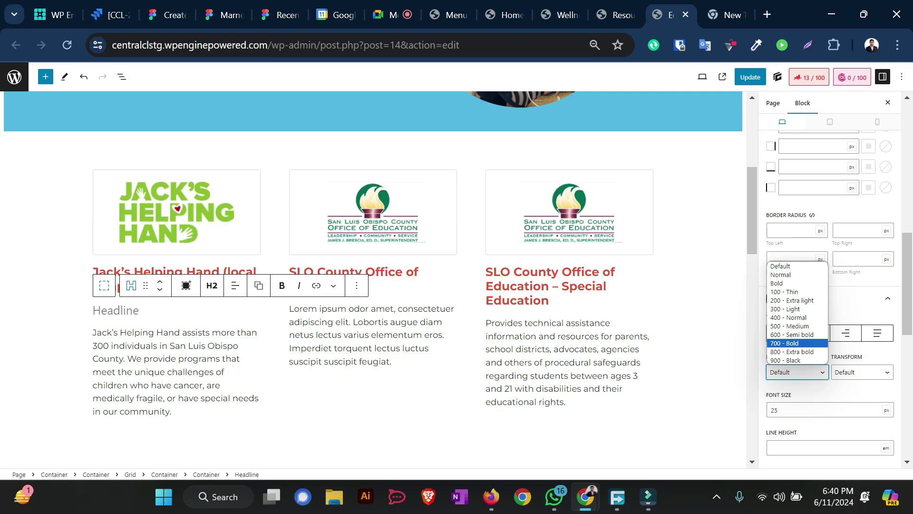
key(Return)
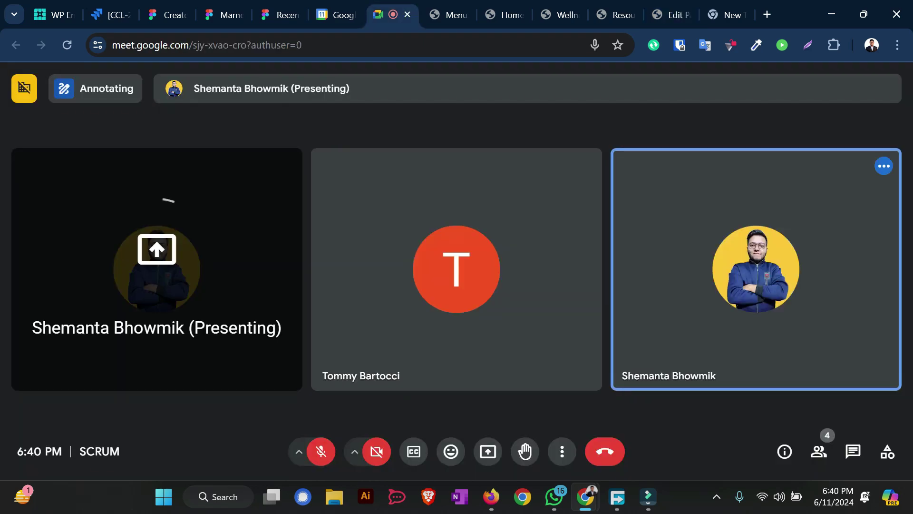
Step: Switch to the Google Meet call and unmute the microphone
click(390, 15)
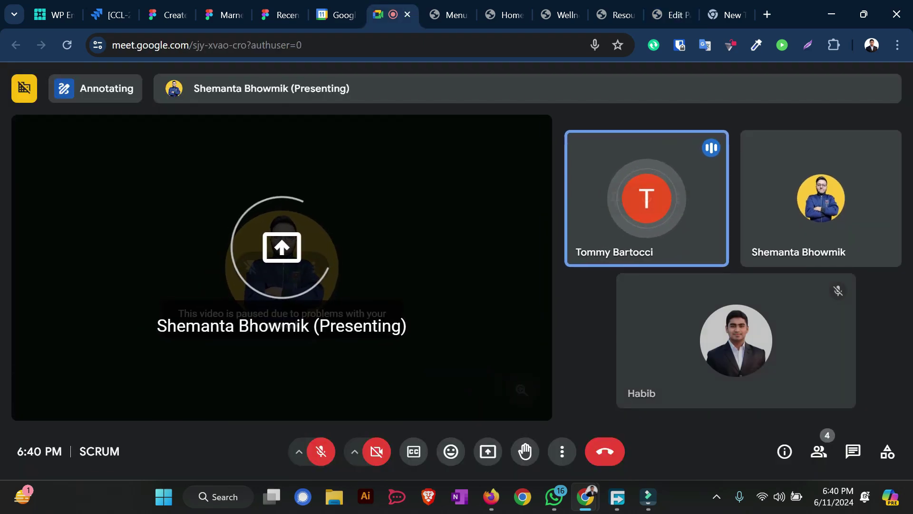
key(ctrl+d)
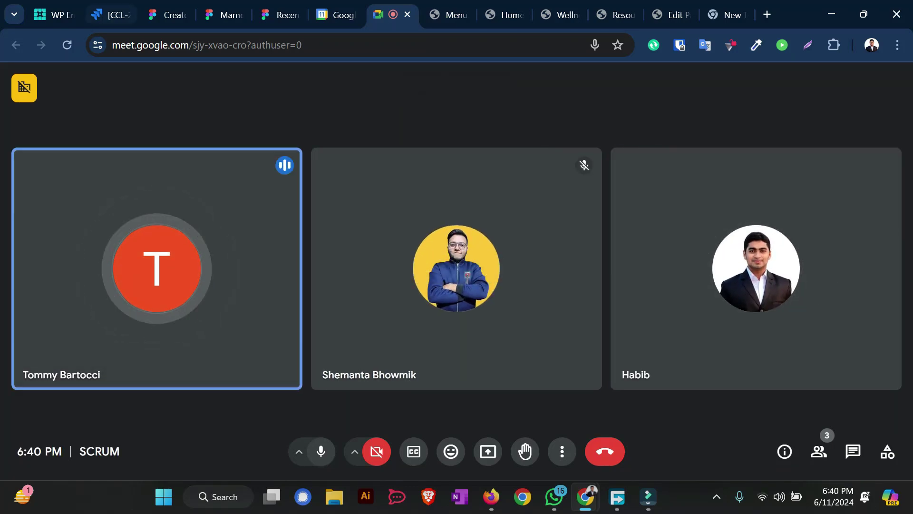
Step: Switch to Jira issue CCL-2, close the attachment preview, and review the issue's description, attachments and linked Figma design
click(111, 15)
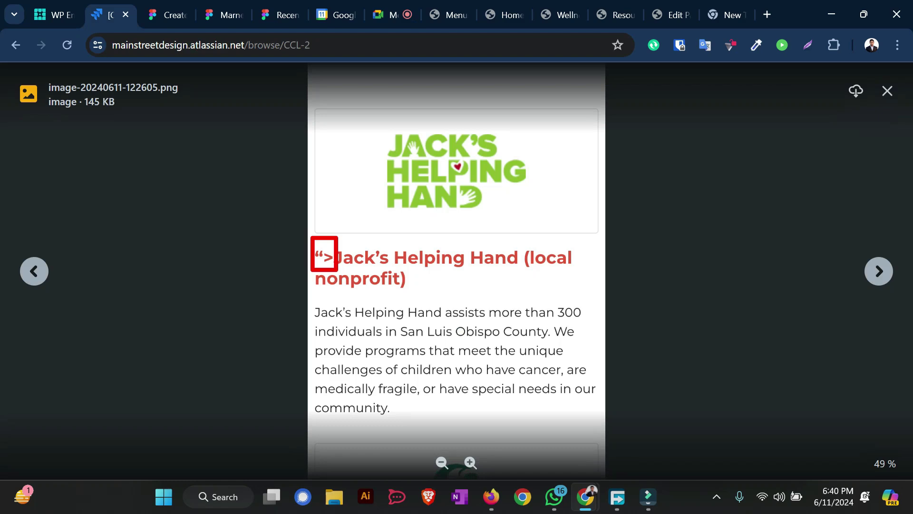
click(888, 91)
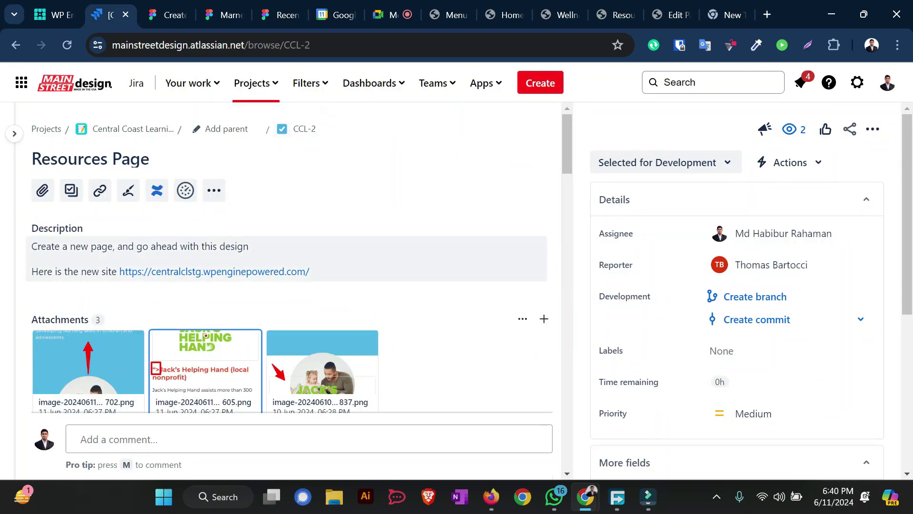
scroll(322, 247, down, 3)
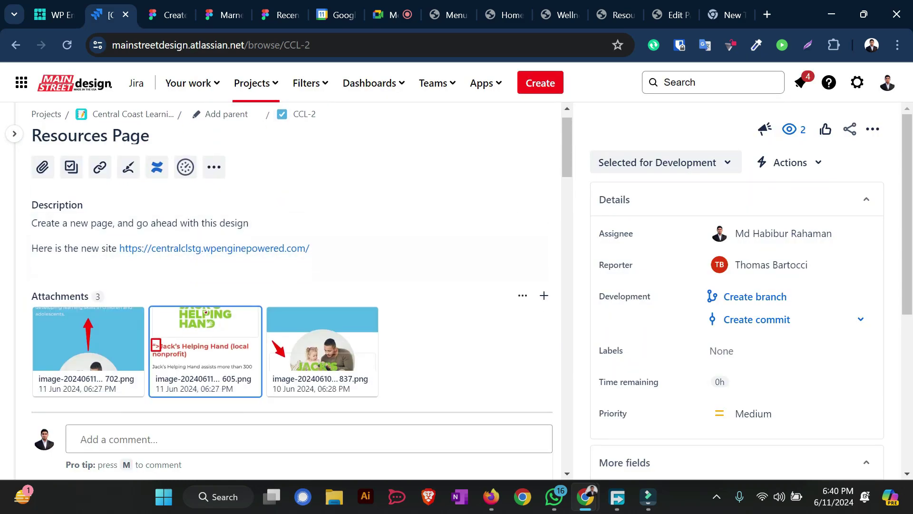
scroll(322, 247, down, 5)
scroll(292, 266, up, 2)
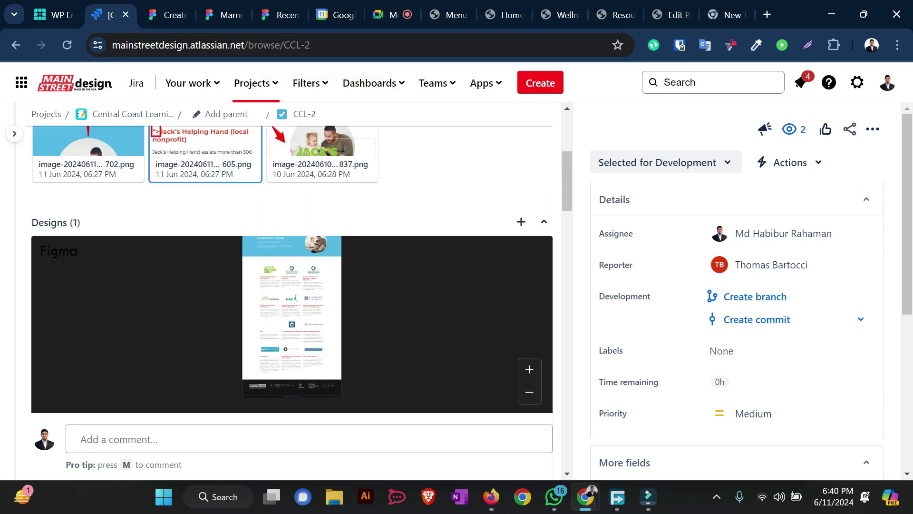
scroll(204, 242, up, 4)
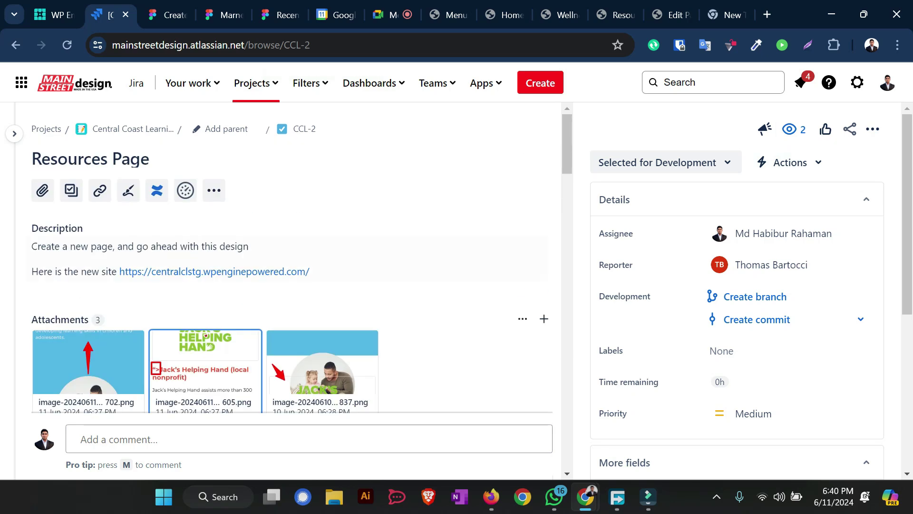
scroll(204, 242, down, 2)
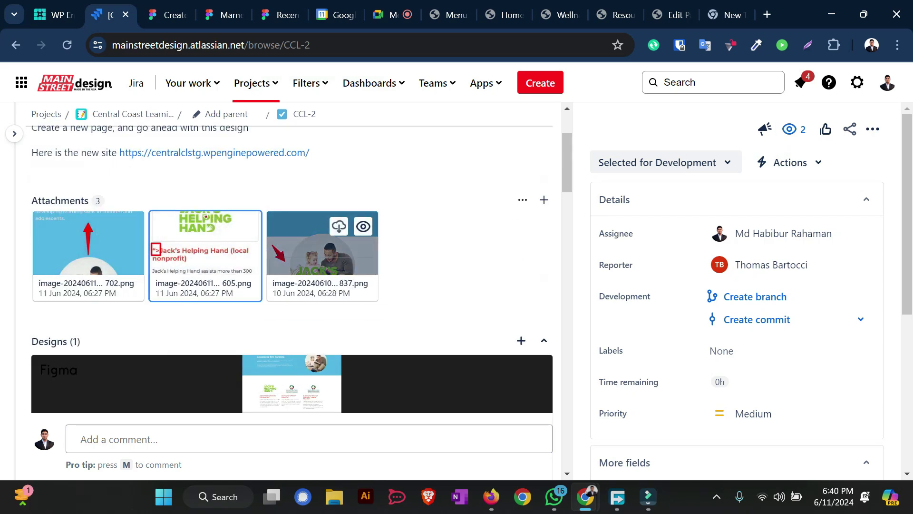
scroll(322, 243, down, 2)
scroll(322, 243, up, 4)
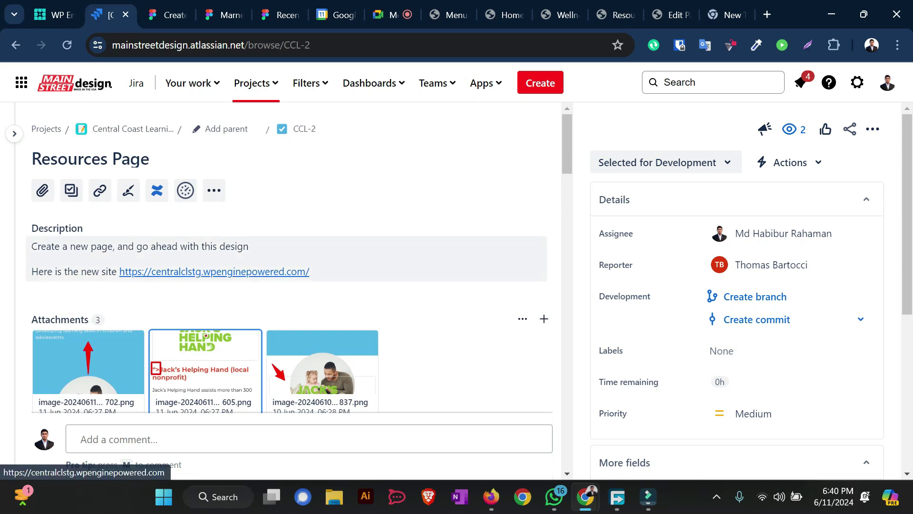
scroll(322, 243, down, 2)
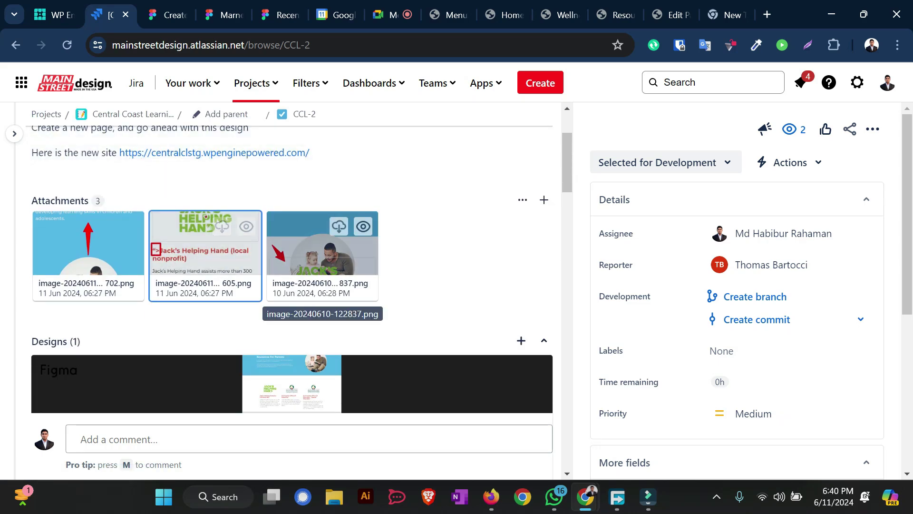
scroll(322, 243, up, 2)
scroll(322, 243, down, 2)
scroll(322, 242, down, 4)
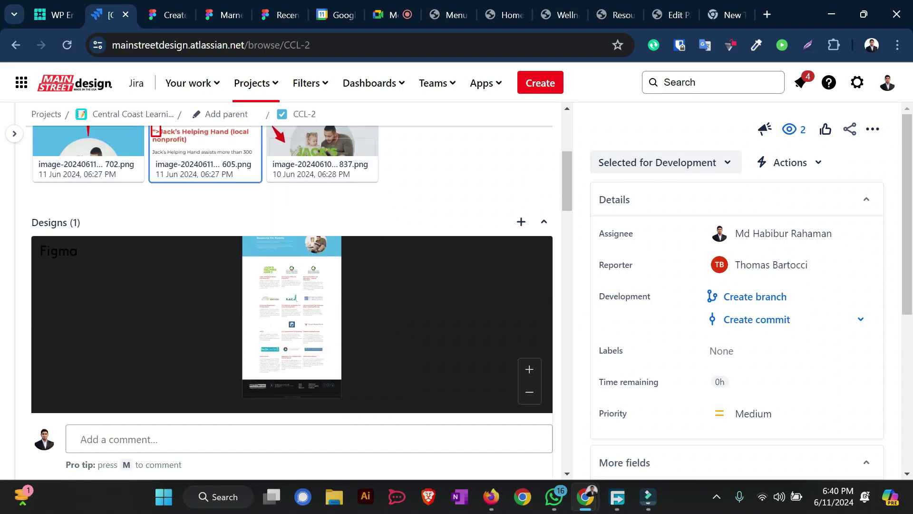
scroll(322, 243, up, 5)
scroll(205, 286, up, 1)
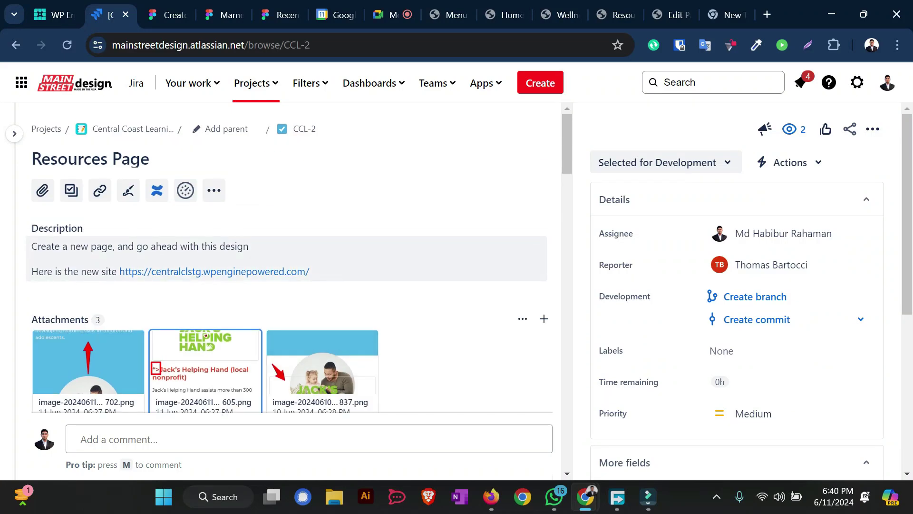
scroll(206, 285, down, 2)
scroll(323, 266, up, 3)
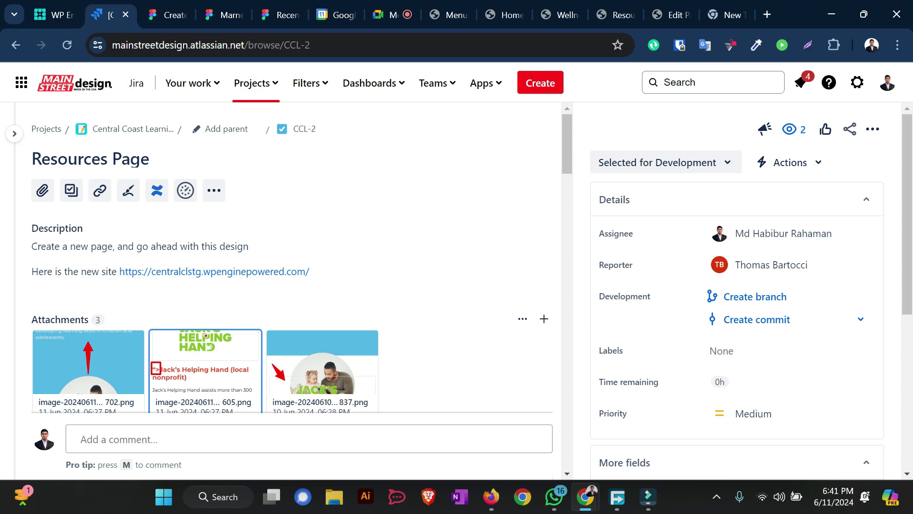
Step: Switch back to Google Meet and leave the SCRUM meeting
click(391, 15)
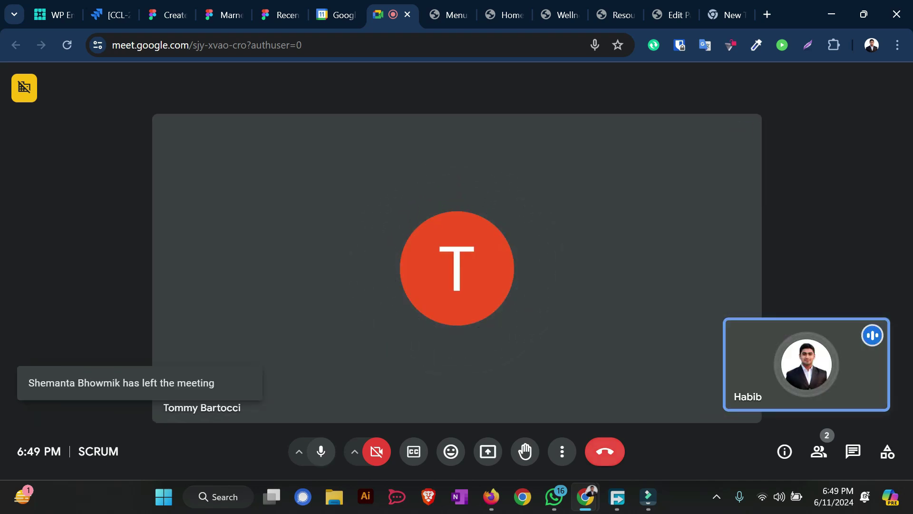
click(604, 451)
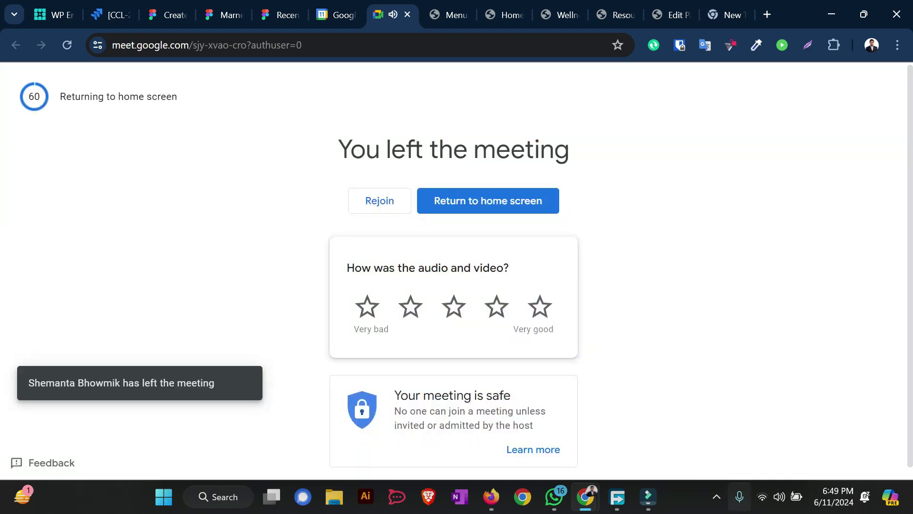
click(716, 497)
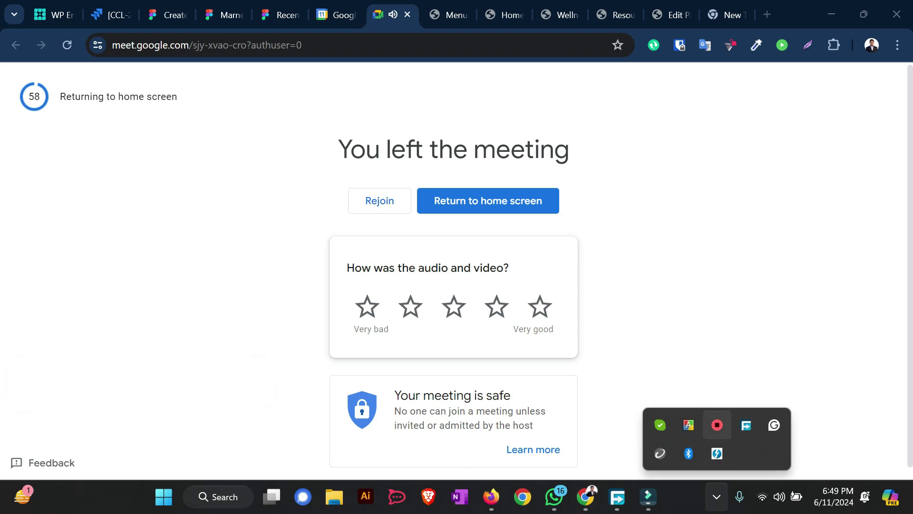
right_click(717, 425)
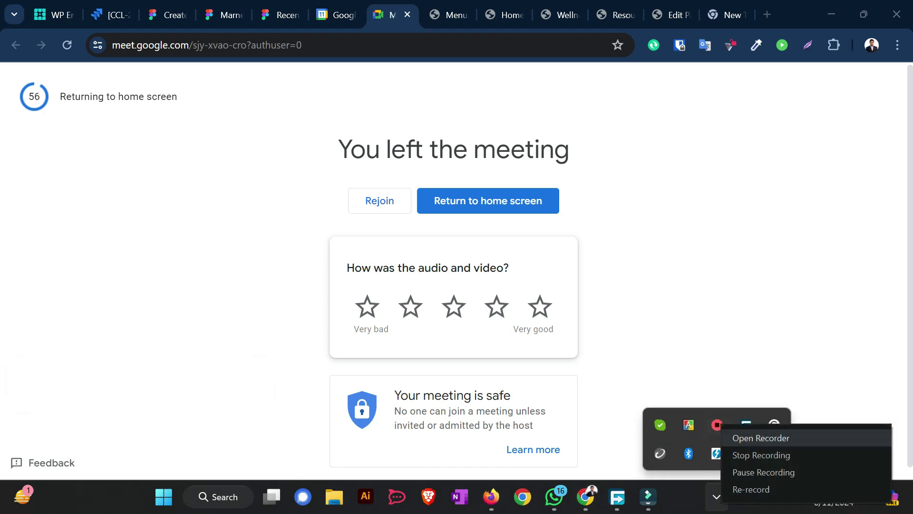